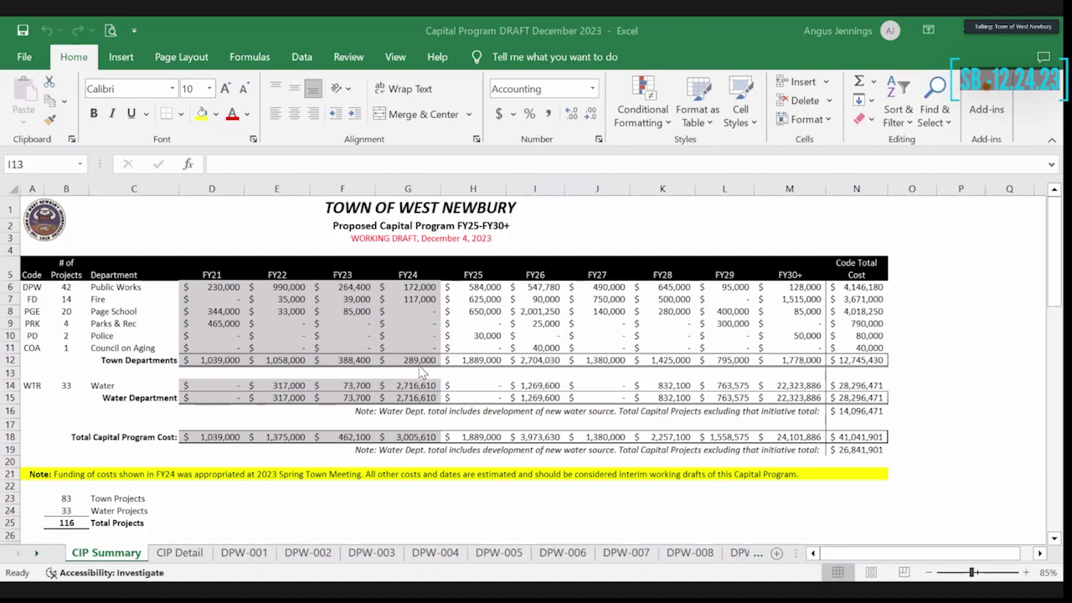
Check the FY25 Town Departments total on the CIP Summary sheet and switch to the CIP Detail sheet
{"action": "left_click", "coordinate": [178, 556]}
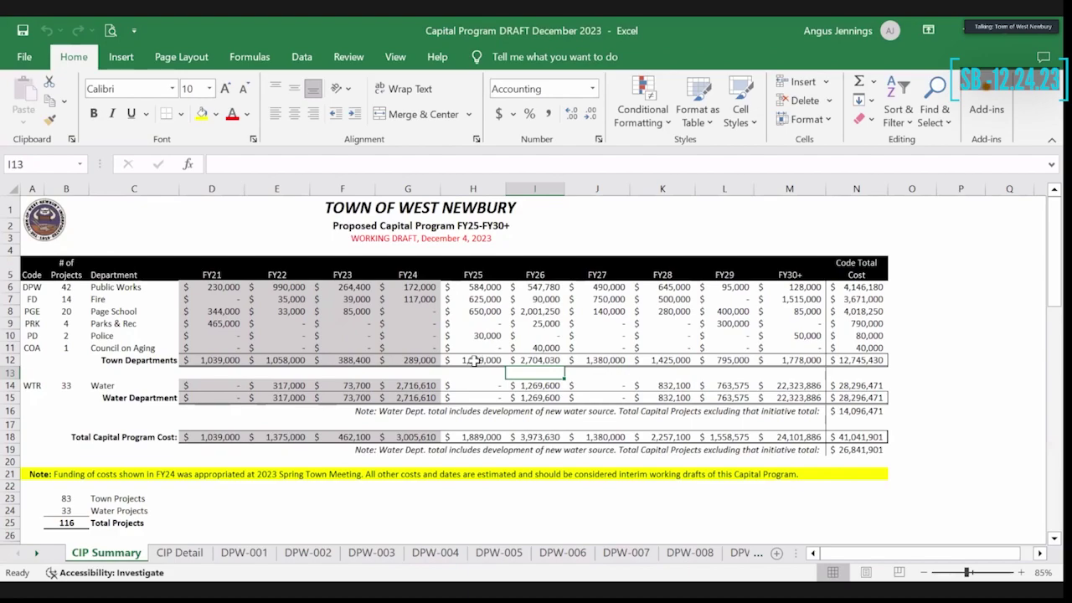
{"action": "left_click", "coordinate": [477, 360]}
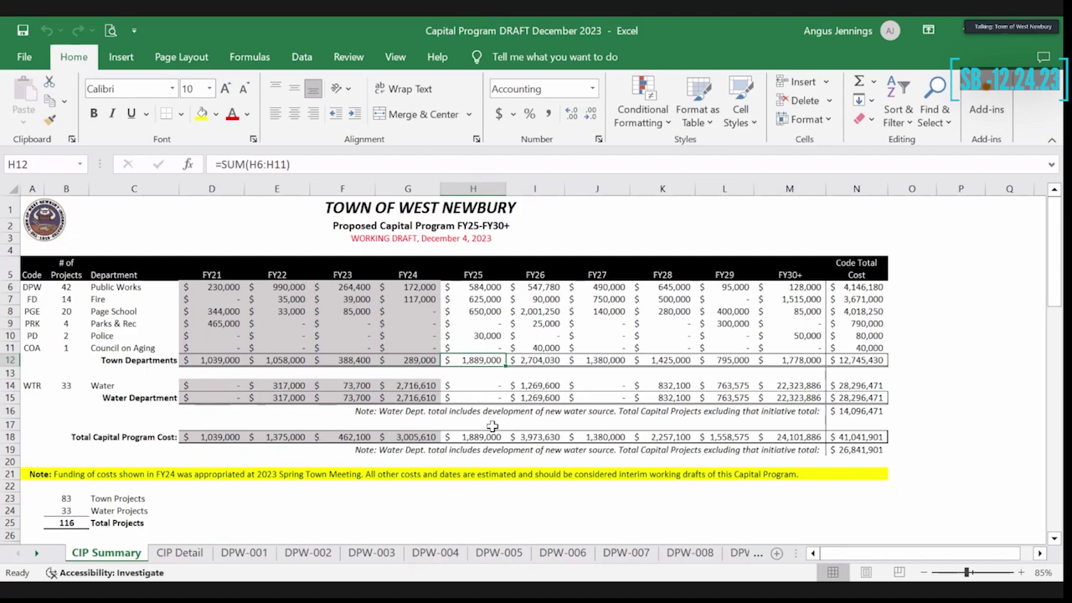
{"action": "left_click", "coordinate": [192, 555]}
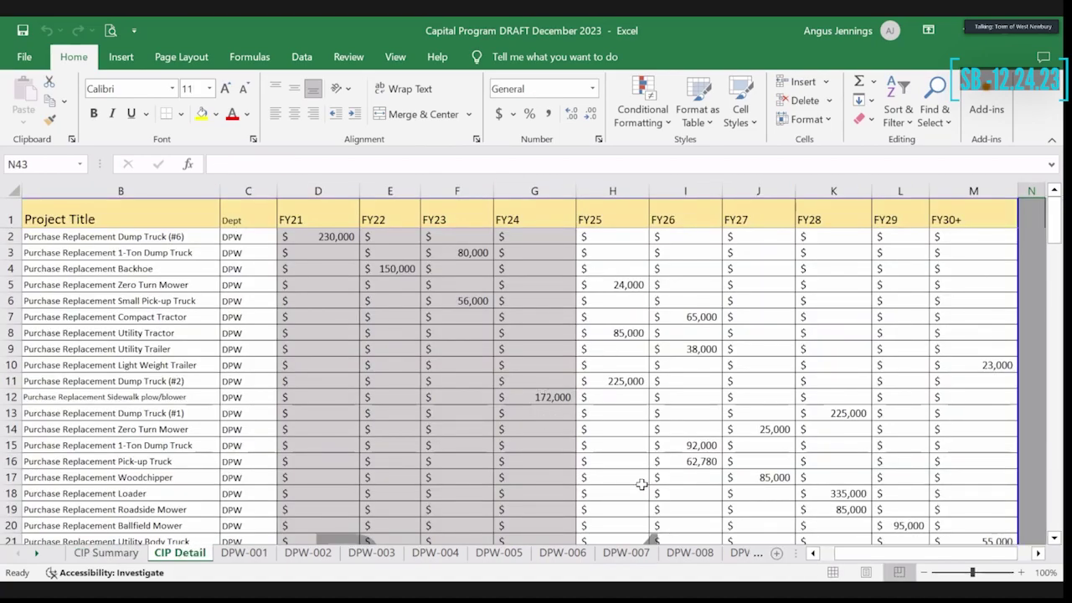
Examine the FY25 DPW equipment costs for the zero turn mower, utility tractor and Dump Truck (#2) replacements
{"action": "left_click", "coordinate": [621, 283]}
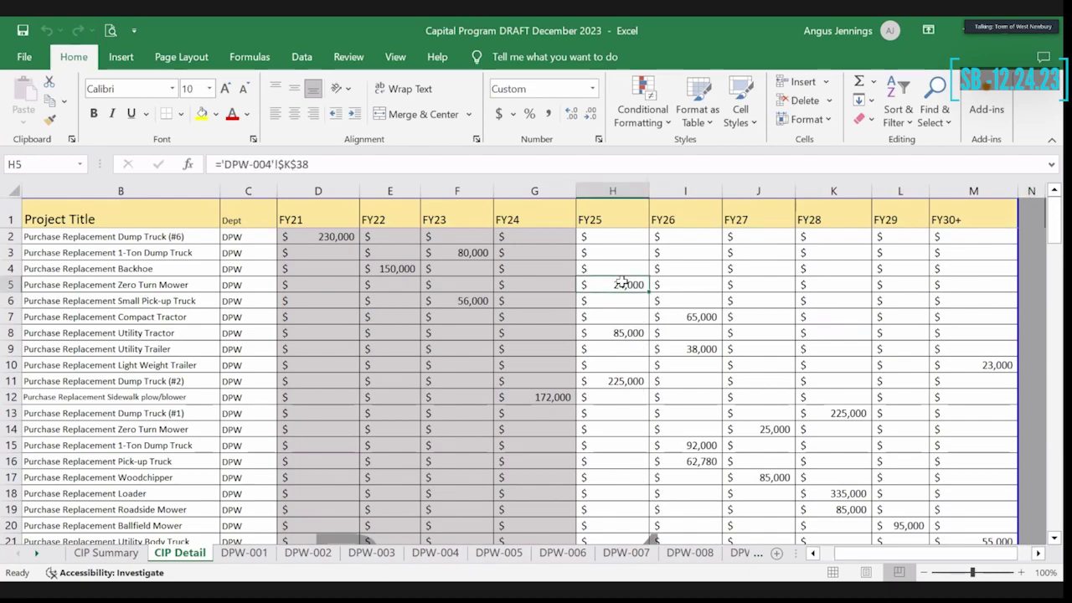
{"action": "key", "text": "Down"}
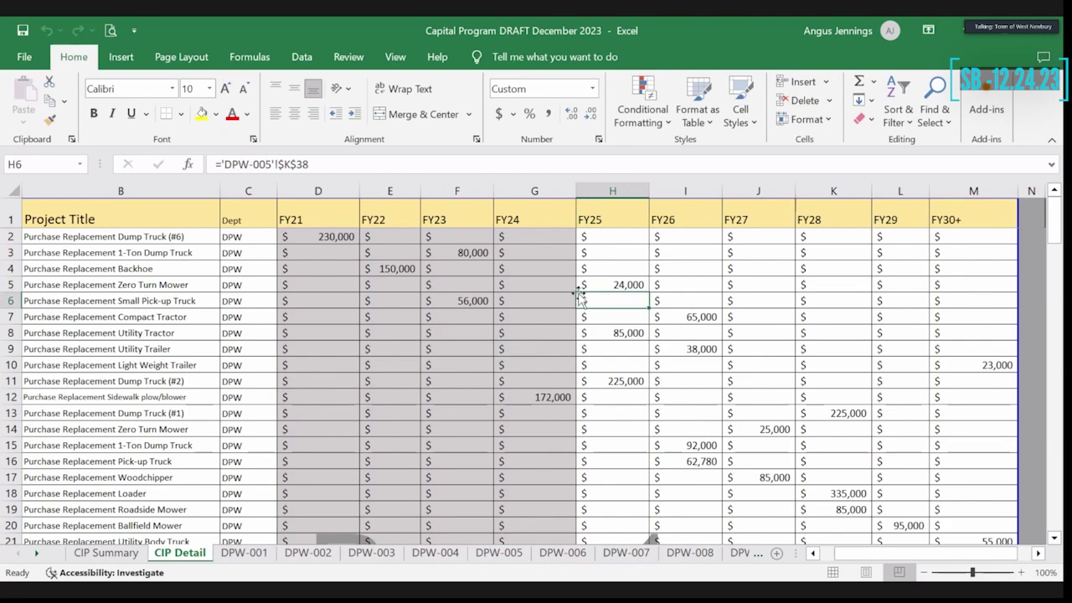
{"action": "key", "text": "Up"}
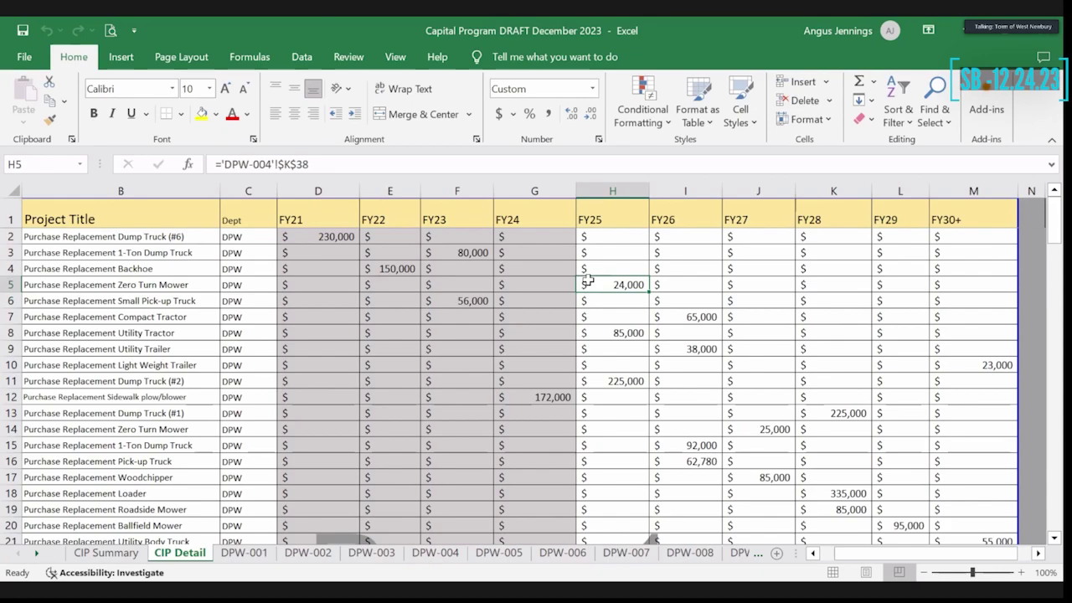
{"action": "key", "text": "ctrl+Down"}
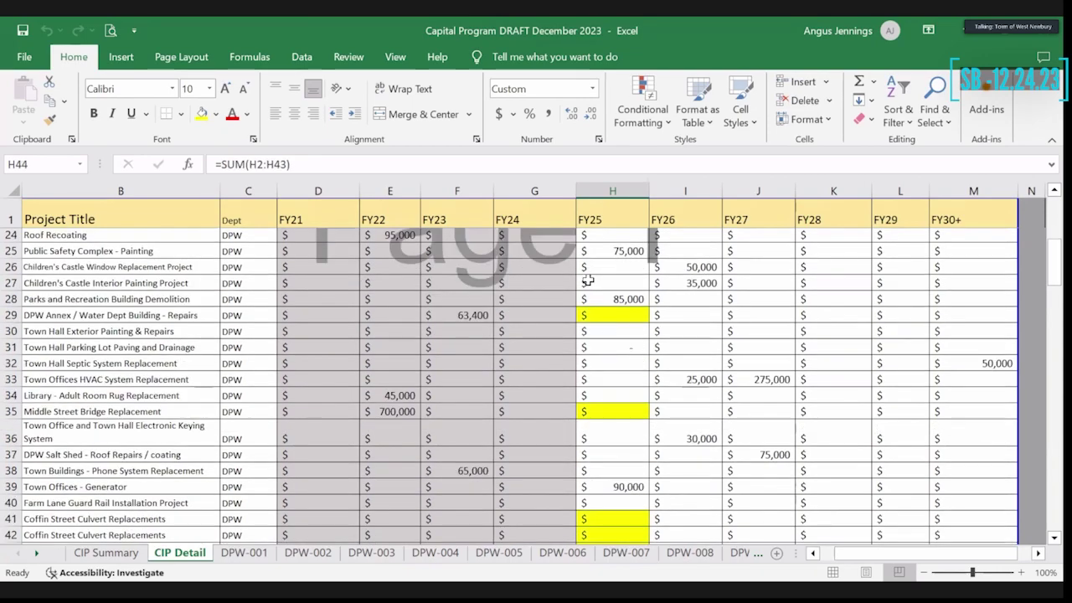
{"action": "key", "text": "ctrl+Up"}
{"action": "scroll", "coordinate": [618, 337], "scroll_direction": "up", "scroll_amount": 8}
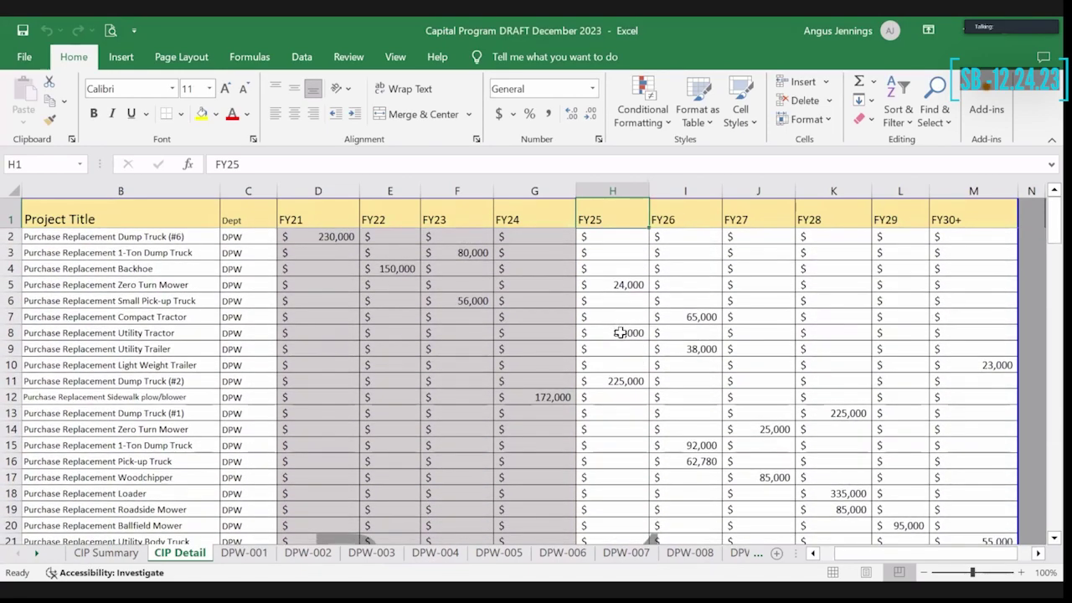
{"action": "left_click", "coordinate": [619, 334]}
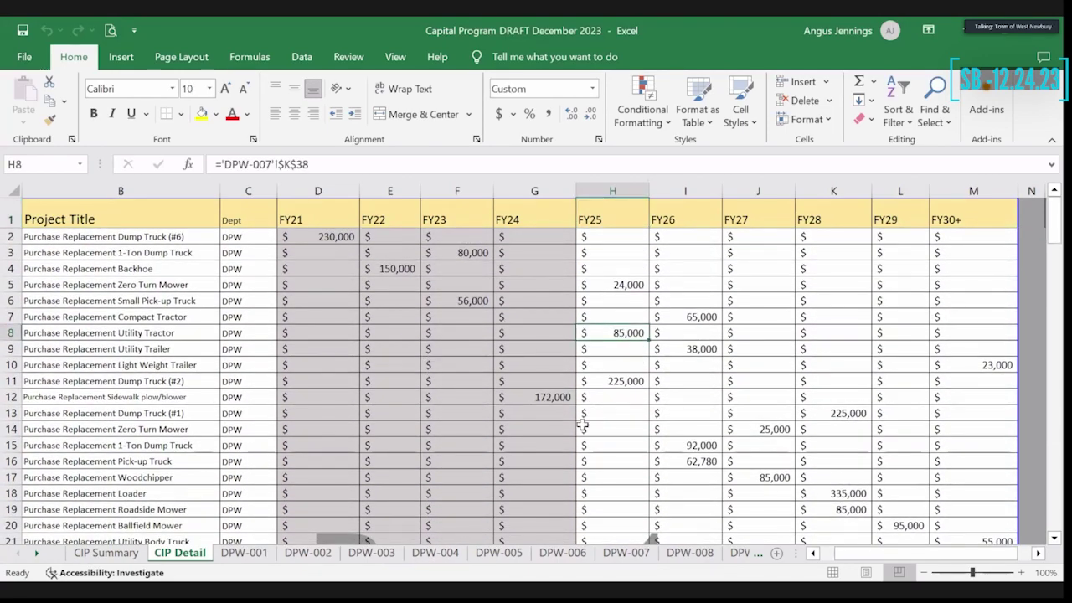
{"action": "left_click", "coordinate": [619, 382]}
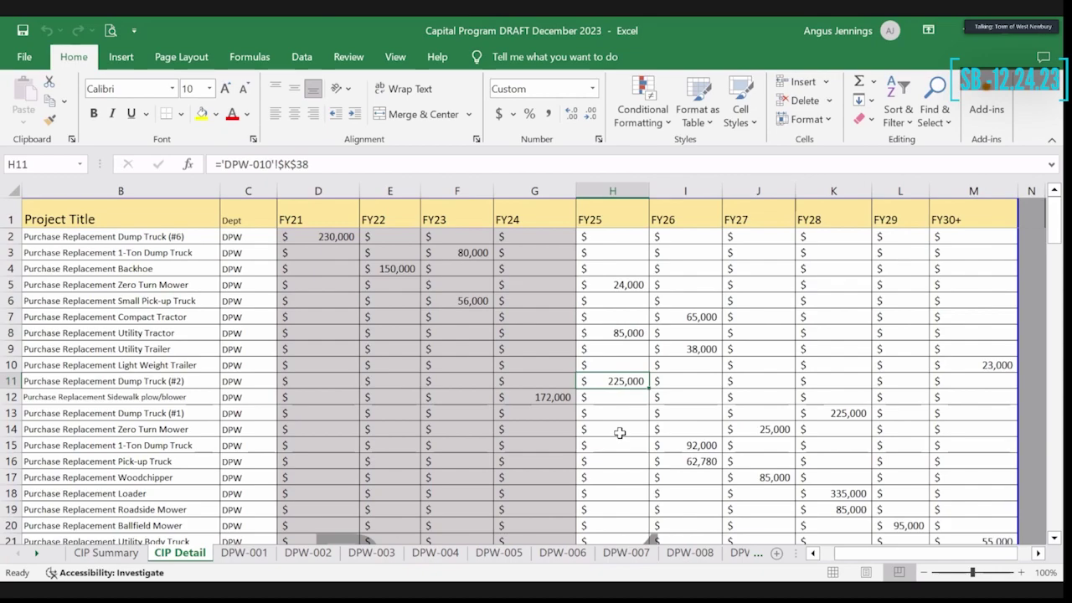
Examine the FY25 costs for Public Safety Complex painting and the Parks and Recreation Building demolition
{"action": "scroll", "coordinate": [620, 432], "scroll_direction": "down", "scroll_amount": 3}
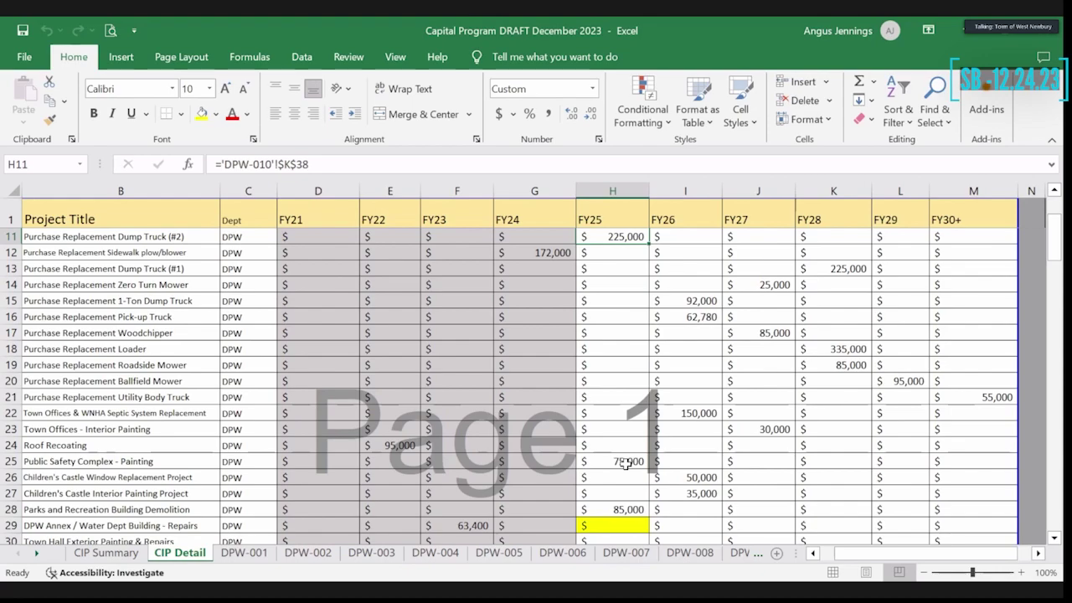
{"action": "left_click", "coordinate": [627, 463]}
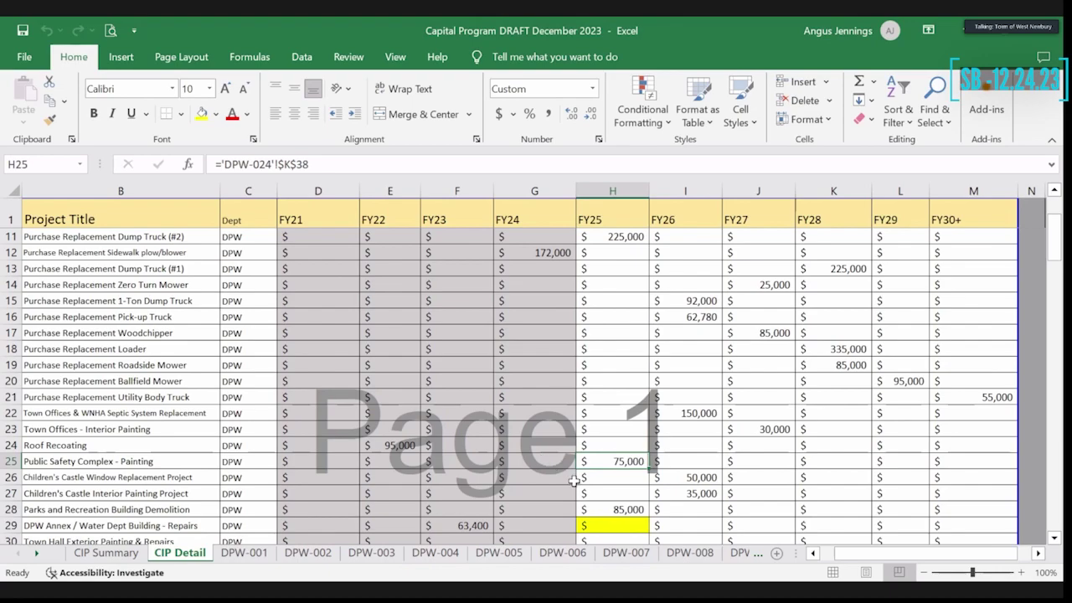
{"action": "left_click", "coordinate": [628, 506]}
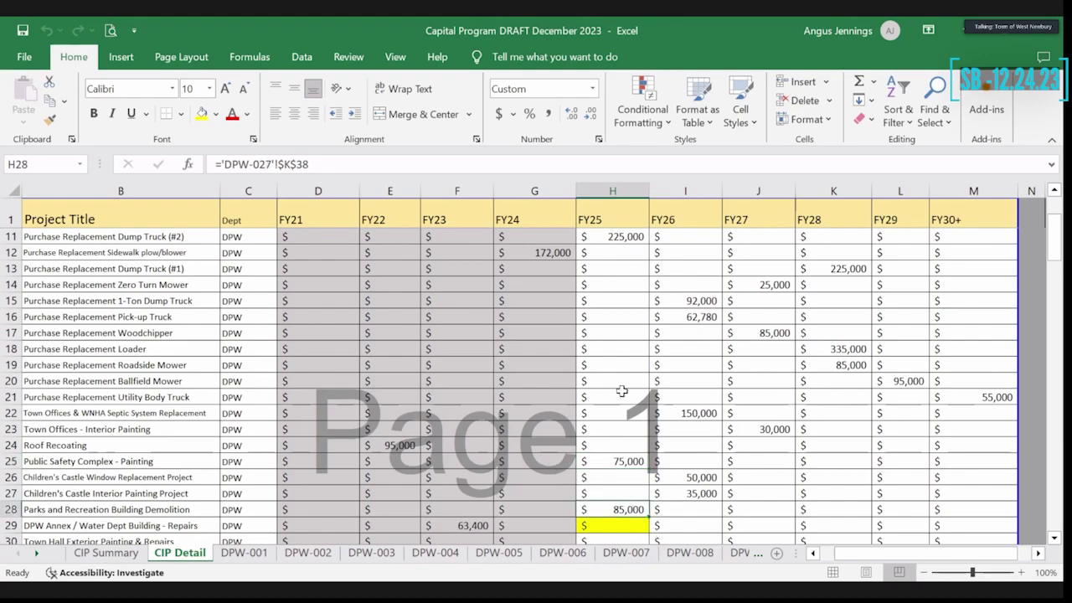
{"action": "scroll", "coordinate": [615, 366], "scroll_direction": "down", "scroll_amount": 1}
{"action": "scroll", "coordinate": [615, 366], "scroll_direction": "down", "scroll_amount": 1}
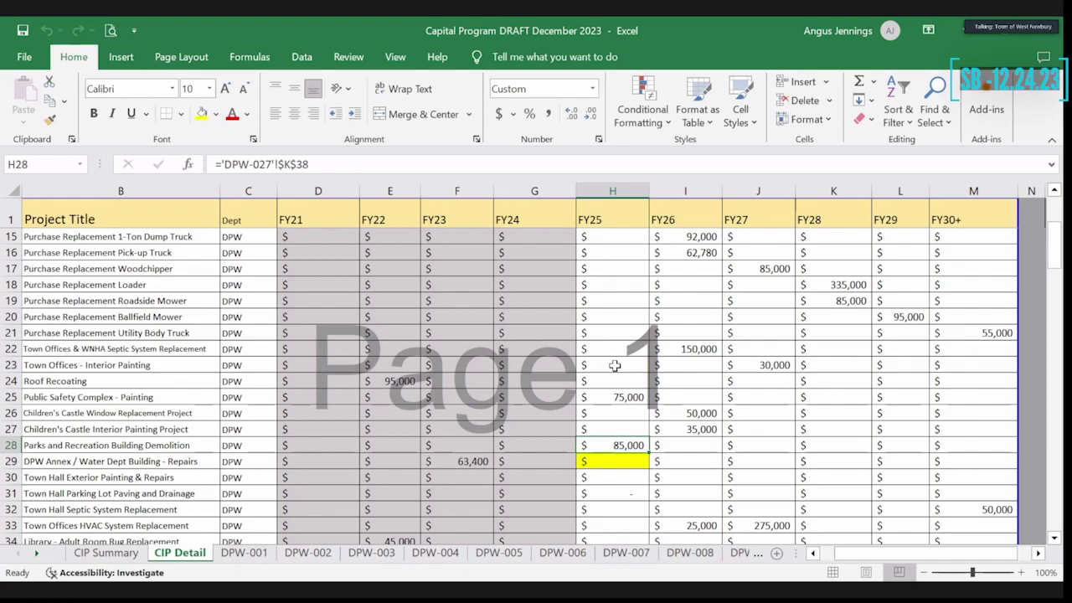
Examine the FY25 entries for the DPW Annex repairs, Middle Street Bridge replacement and Town Offices generator
{"action": "left_click", "coordinate": [601, 461]}
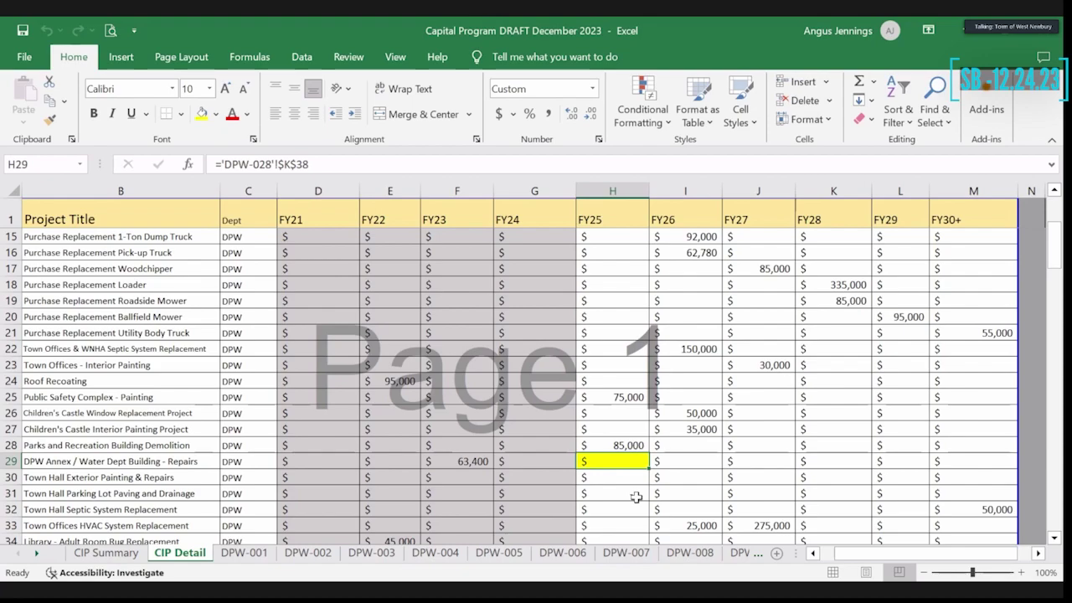
{"action": "scroll", "coordinate": [637, 497], "scroll_direction": "down", "scroll_amount": 1}
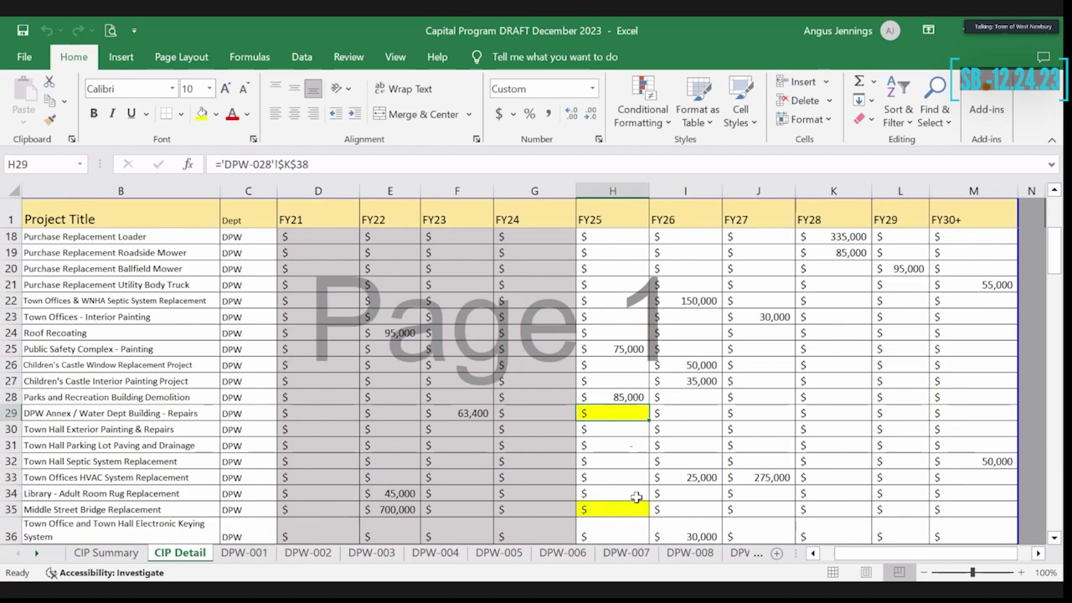
{"action": "left_click", "coordinate": [626, 506]}
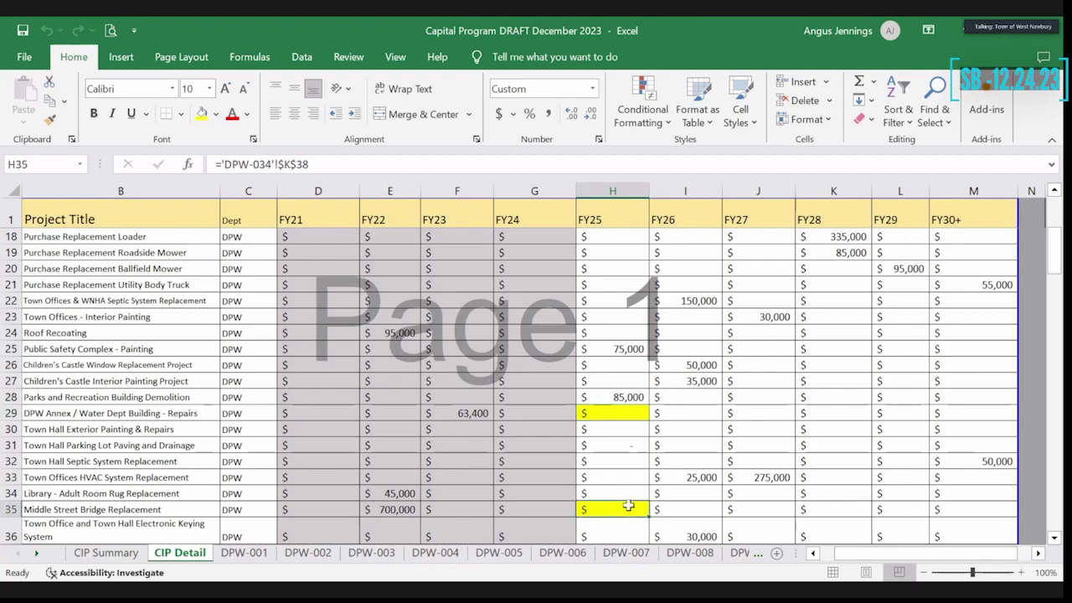
{"action": "scroll", "coordinate": [628, 505], "scroll_direction": "down", "scroll_amount": 3}
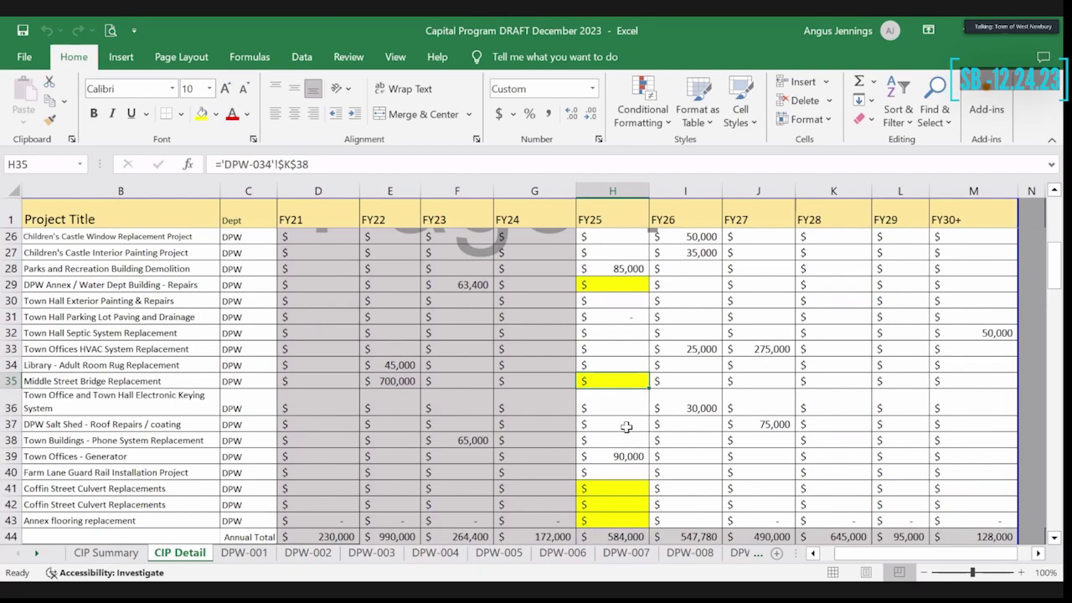
{"action": "left_click", "coordinate": [620, 453]}
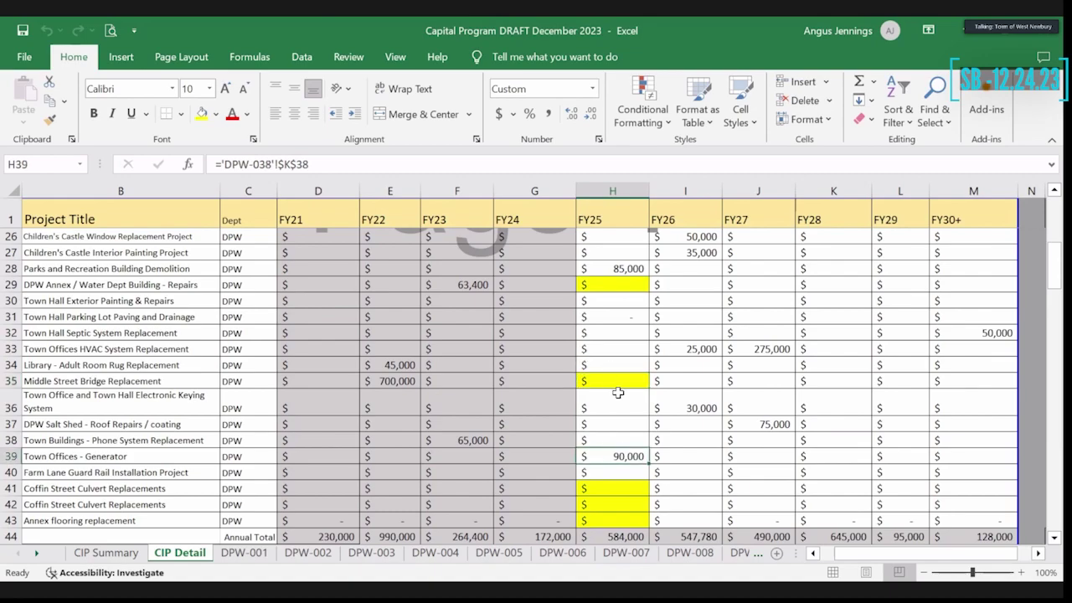
{"action": "scroll", "coordinate": [617, 392], "scroll_direction": "down", "scroll_amount": 1}
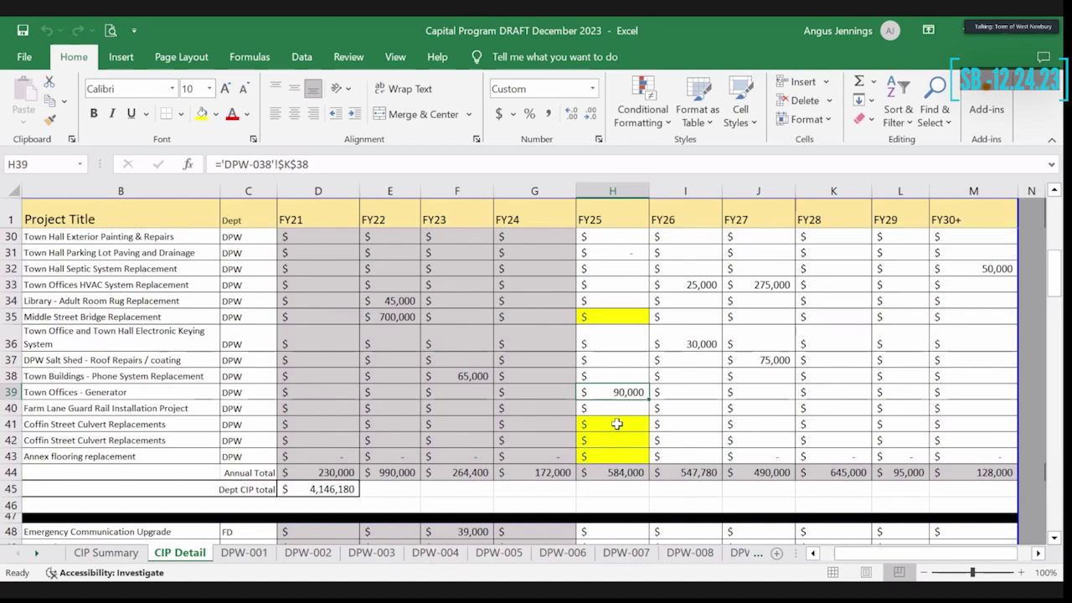
Delete the first of the two duplicate DPW-040 Coffin Street Culvert Replacements rows, row 41
{"action": "left_click", "coordinate": [616, 424]}
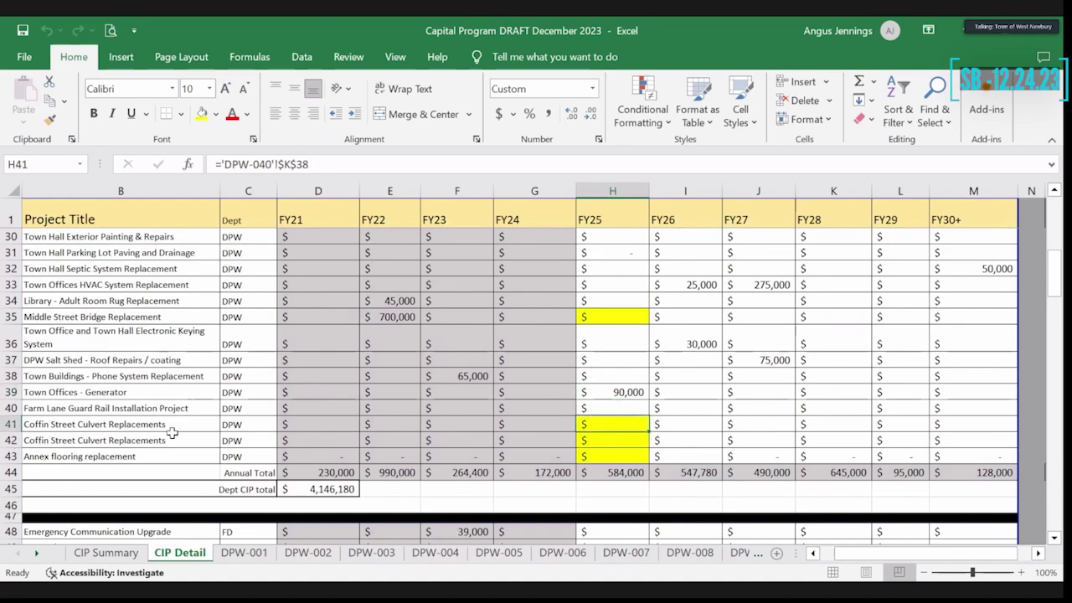
{"action": "scroll", "coordinate": [172, 432], "scroll_direction": "left", "scroll_amount": 1}
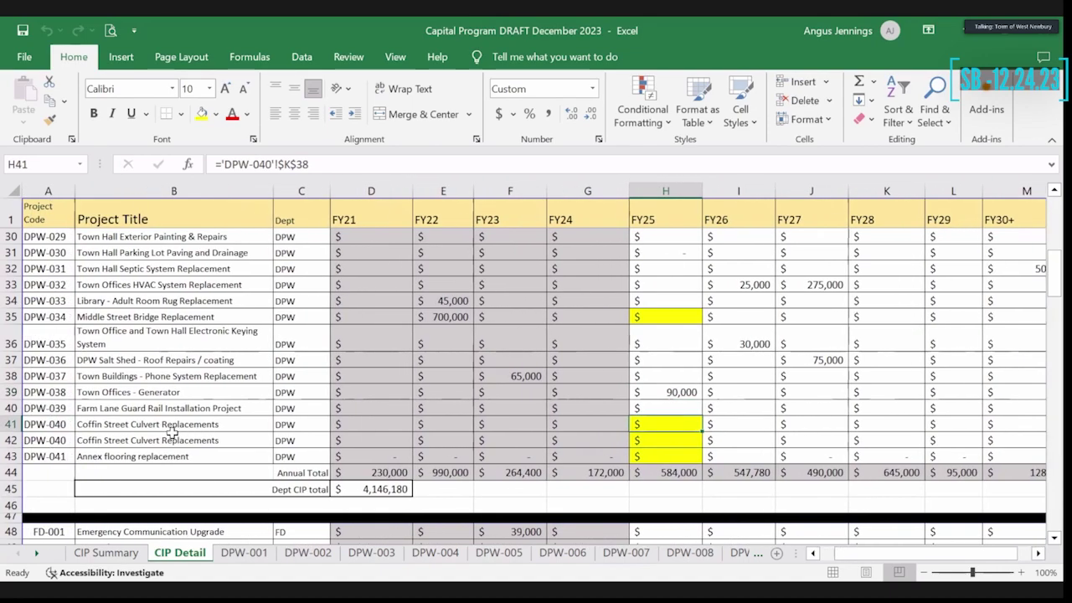
{"action": "left_click", "coordinate": [6, 424]}
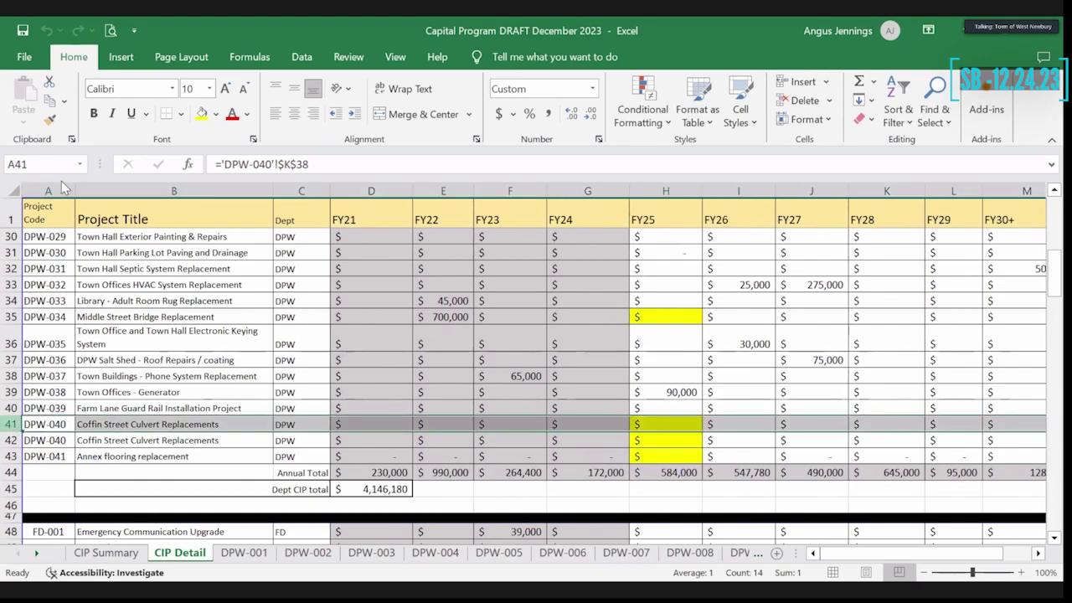
{"action": "right_click", "coordinate": [11, 437]}
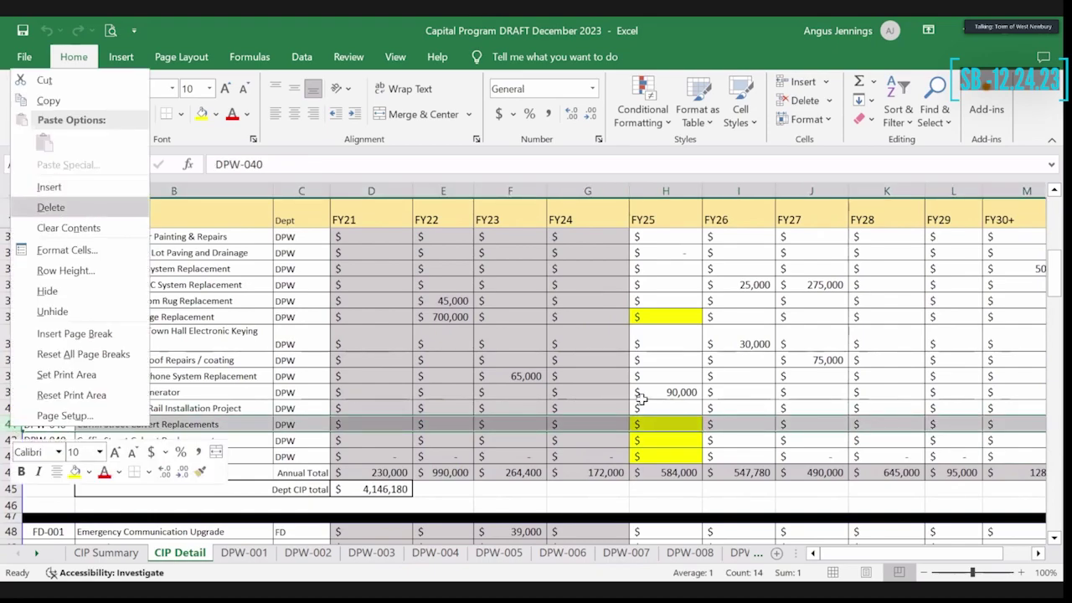
{"action": "left_click", "coordinate": [52, 207]}
Examine the highlighted FY25 entries for the remaining Coffin Street Culvert Replacements row and the Annex flooring replacement
{"action": "scroll", "coordinate": [499, 419], "scroll_direction": "right", "scroll_amount": 1}
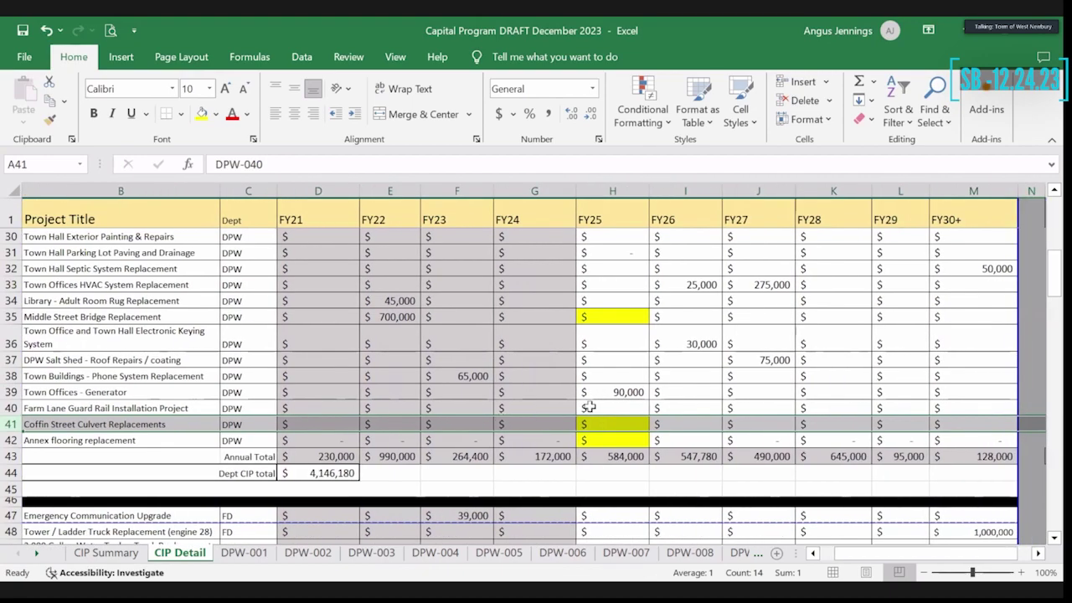
{"action": "left_click", "coordinate": [616, 421]}
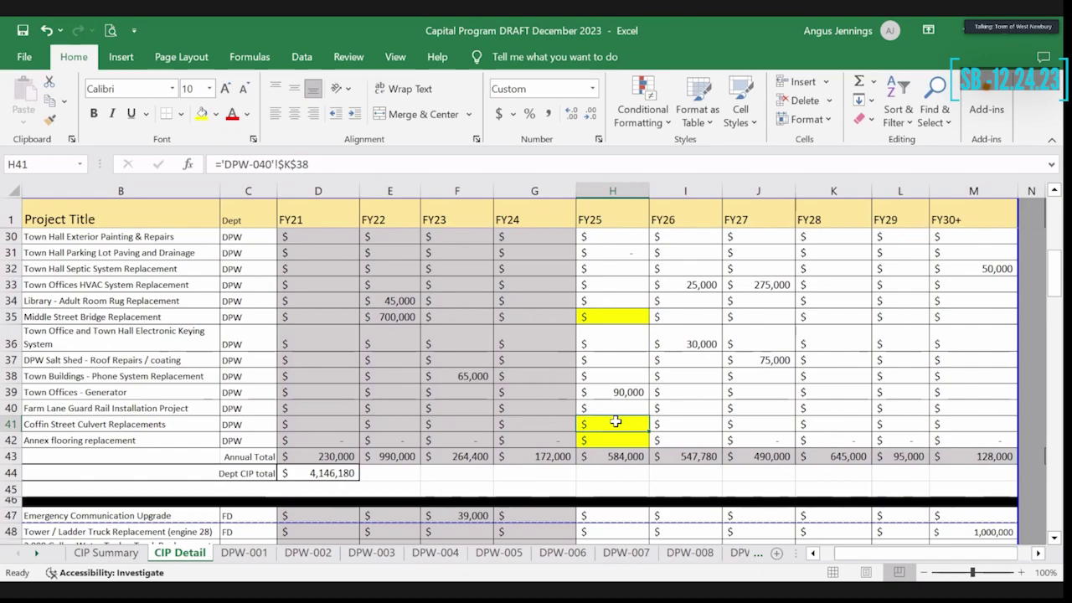
{"action": "key", "text": "Down"}
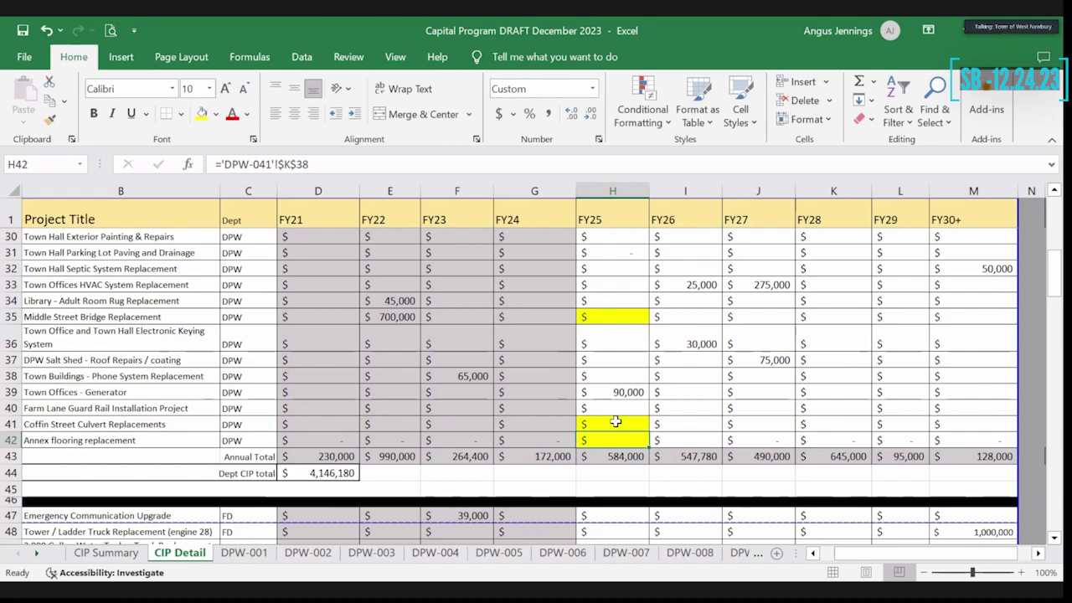
Examine the Fire Department's FY25 costs for the 3,000 gallon water tanker truck and the rescue boat and trailer
{"action": "scroll", "coordinate": [615, 421], "scroll_direction": "down", "scroll_amount": 3}
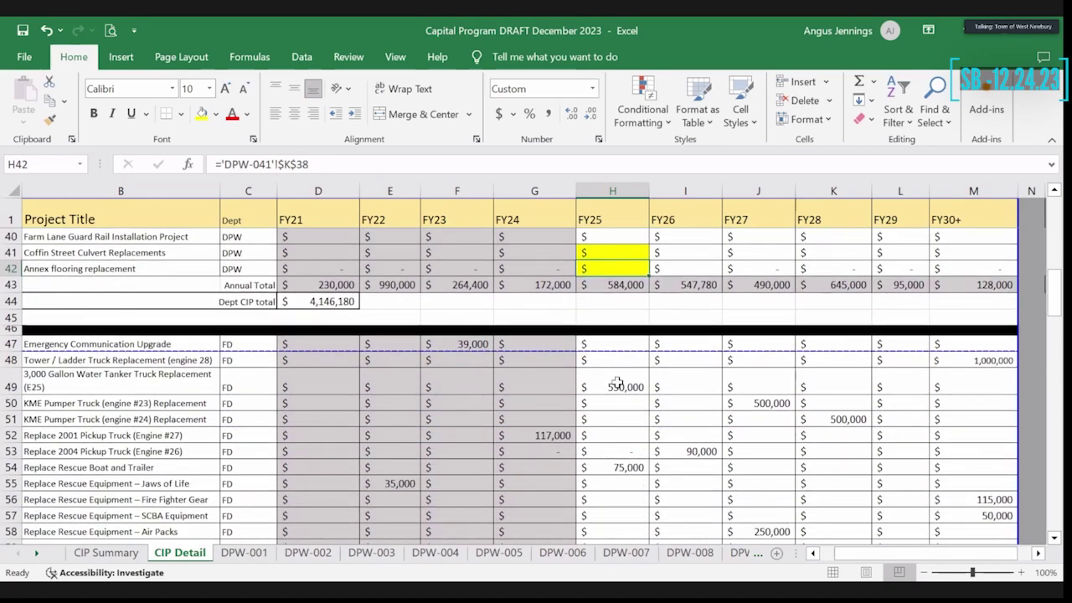
{"action": "left_click", "coordinate": [625, 383]}
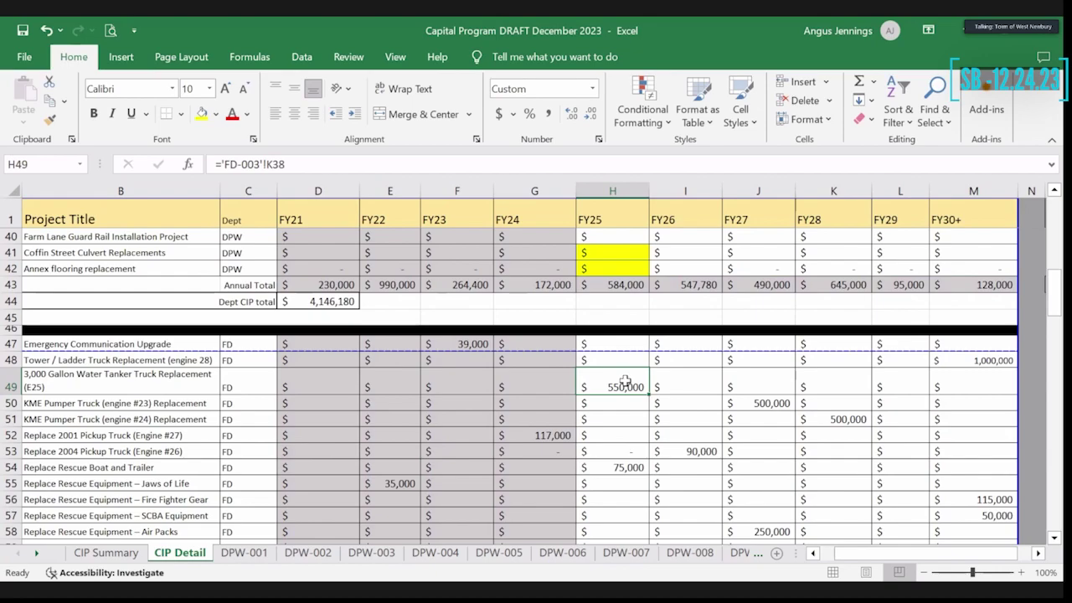
{"action": "left_click", "coordinate": [614, 466]}
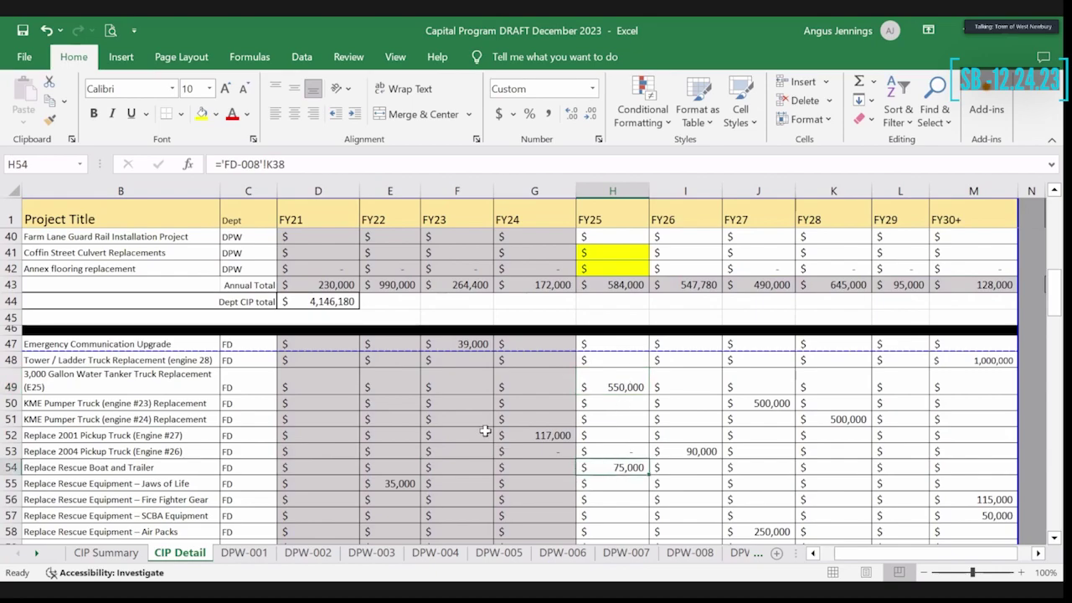
{"action": "scroll", "coordinate": [485, 431], "scroll_direction": "down", "scroll_amount": 2}
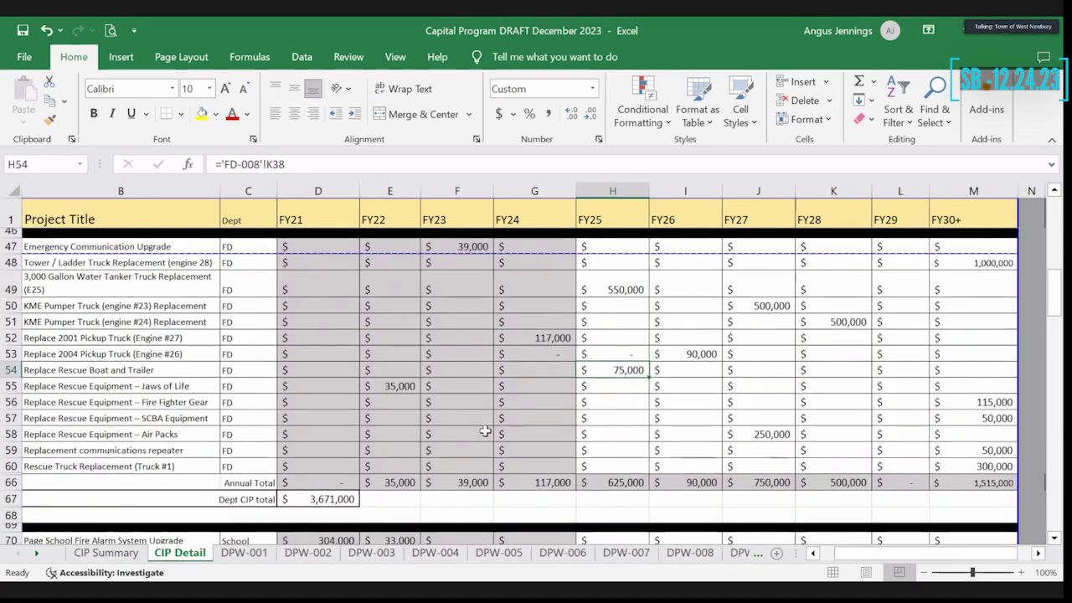
Examine the highlighted FY25 costs for Page School floor repairs and interior improvements
{"action": "scroll", "coordinate": [613, 422], "scroll_direction": "down", "scroll_amount": 4}
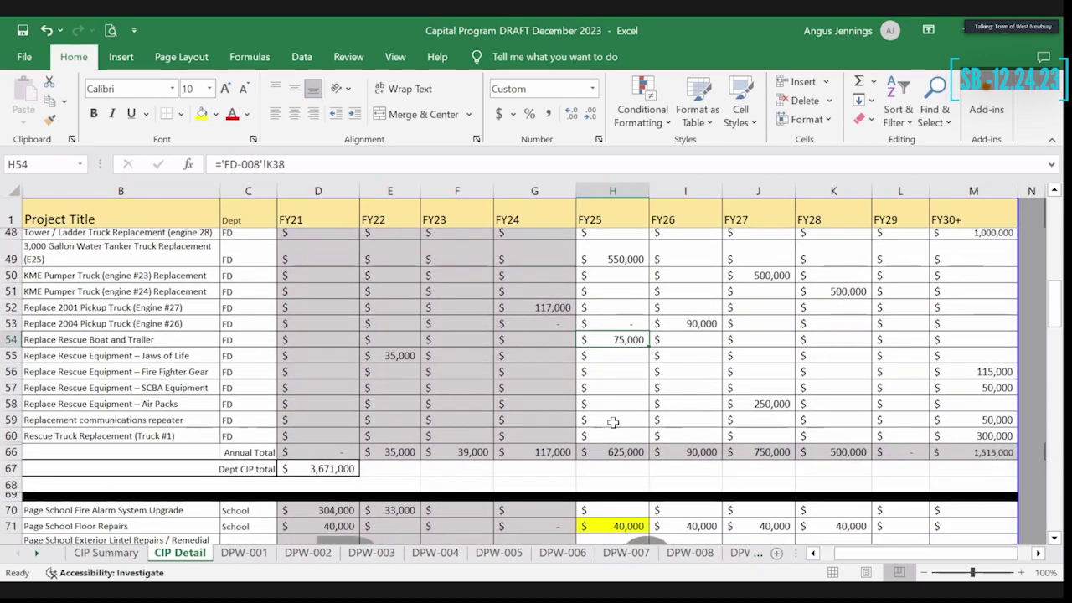
{"action": "scroll", "coordinate": [613, 422], "scroll_direction": "down", "scroll_amount": 3}
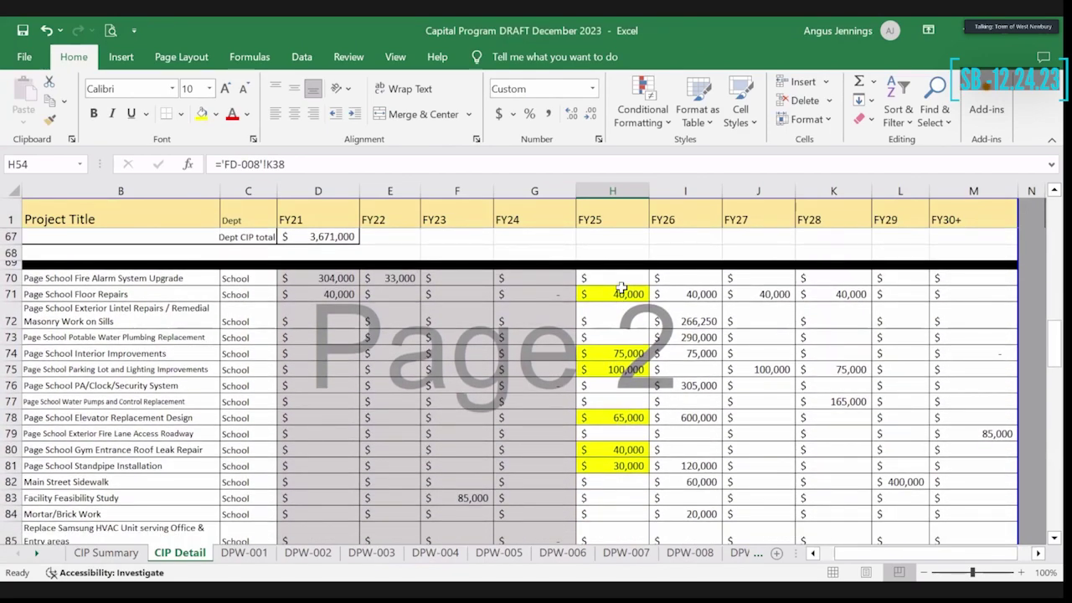
{"action": "left_click", "coordinate": [622, 293]}
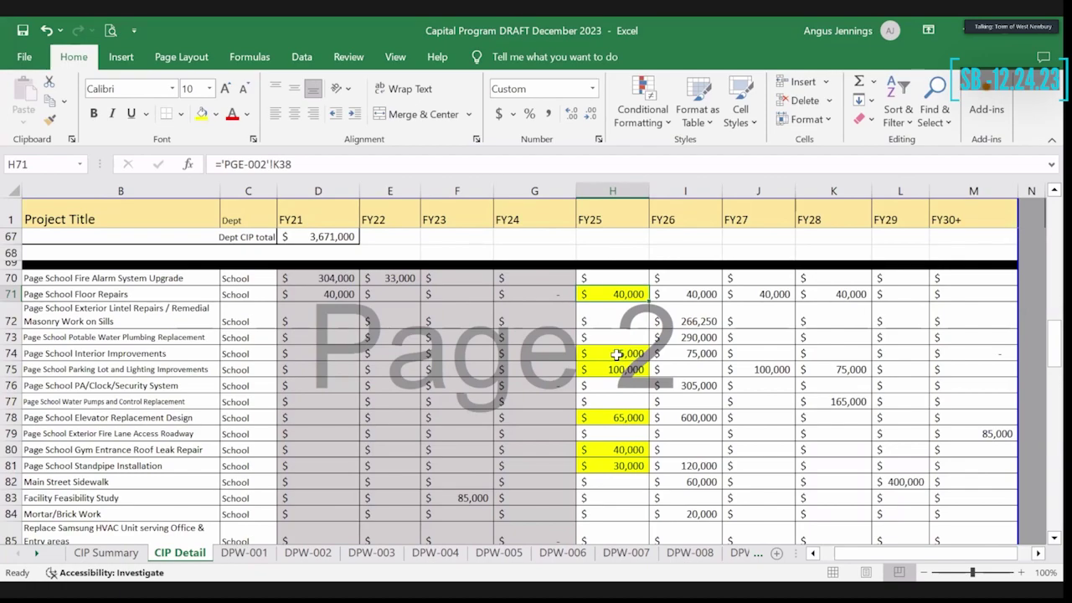
{"action": "left_click", "coordinate": [616, 353]}
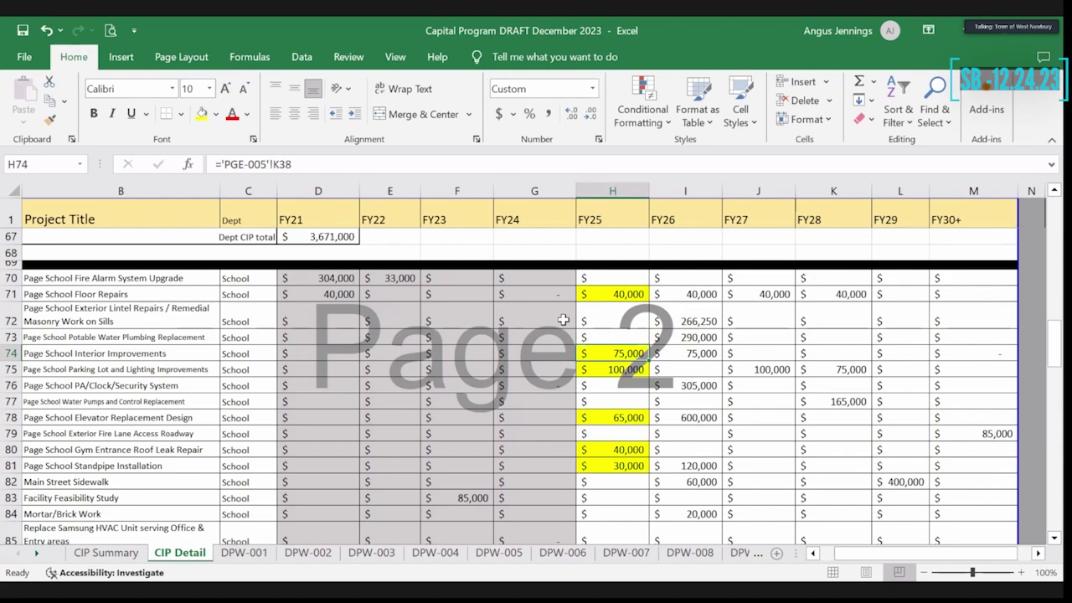
Examine the Page School FY25 costs for parking lot and lighting, elevator replacement design, gym entrance roof leak repair and standpipe installation
{"action": "left_click", "coordinate": [611, 373]}
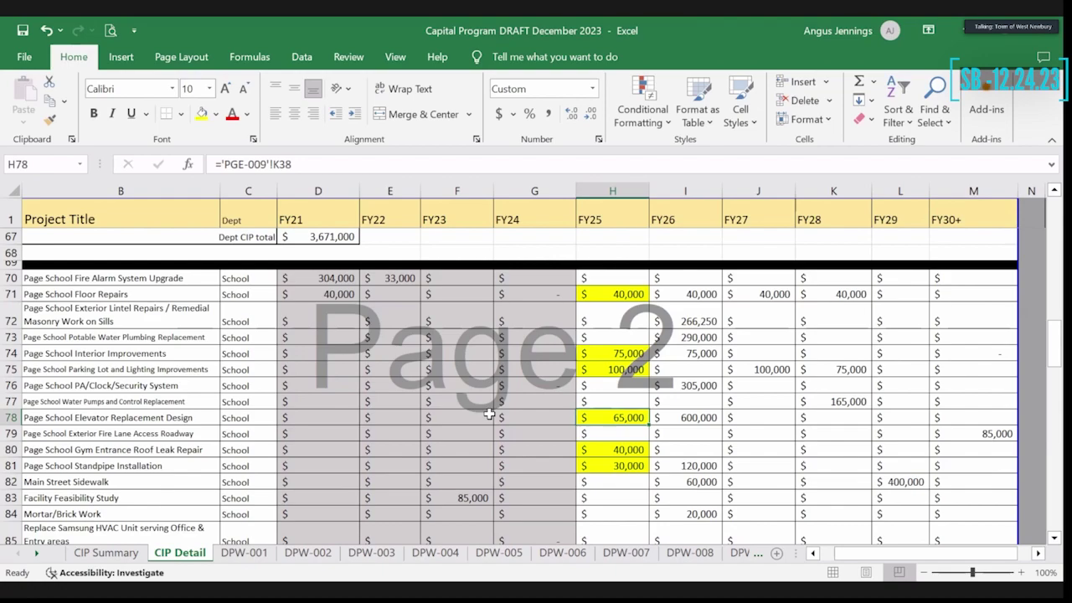
{"action": "key", "text": "Down"}
{"action": "key", "text": "Down"}
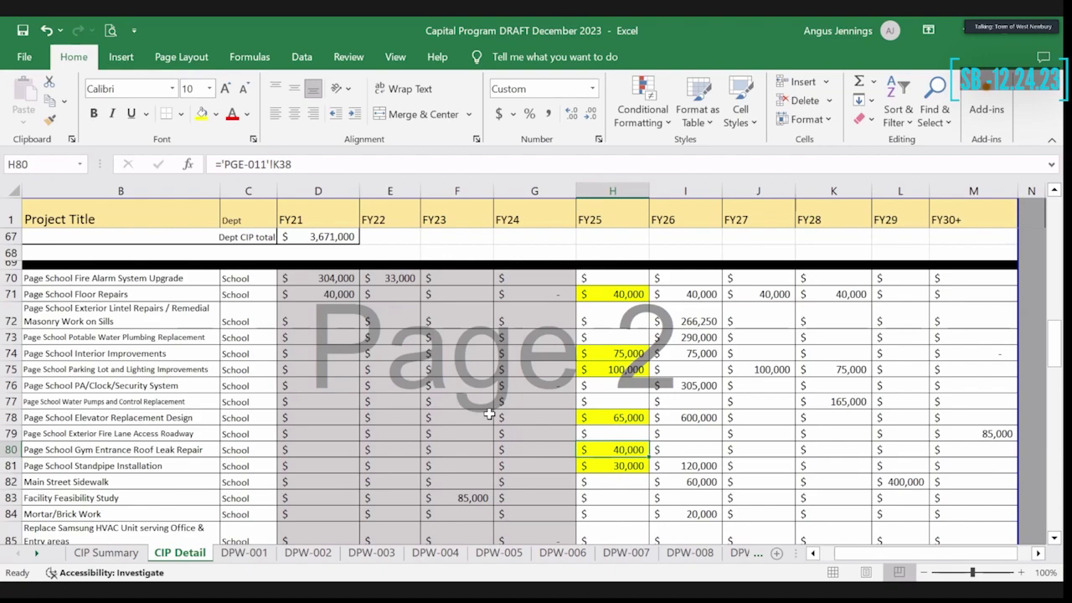
{"action": "key", "text": "Up"}
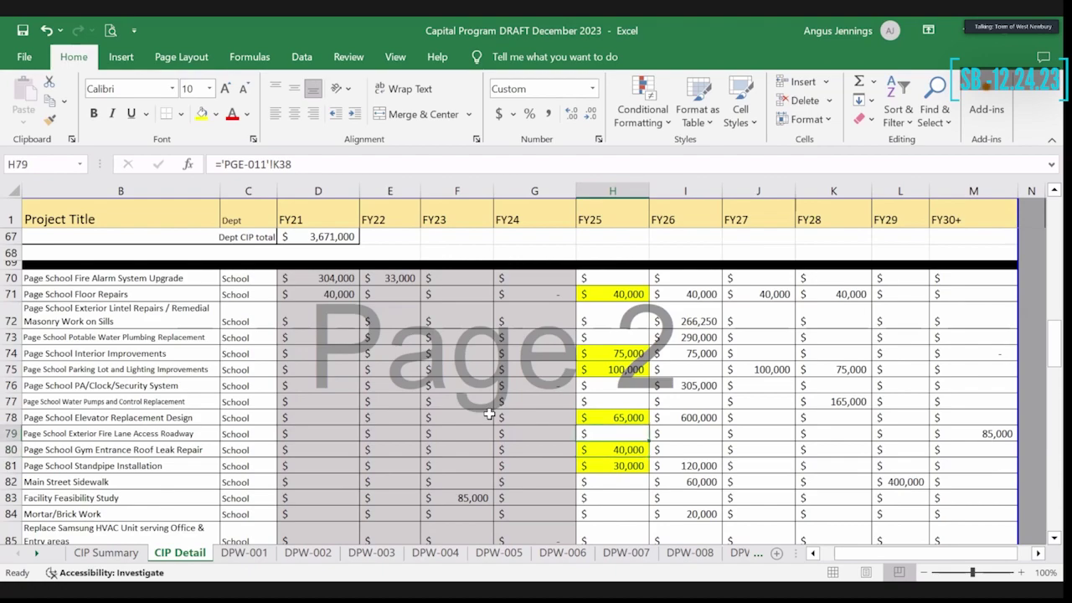
{"action": "key", "text": "Down"}
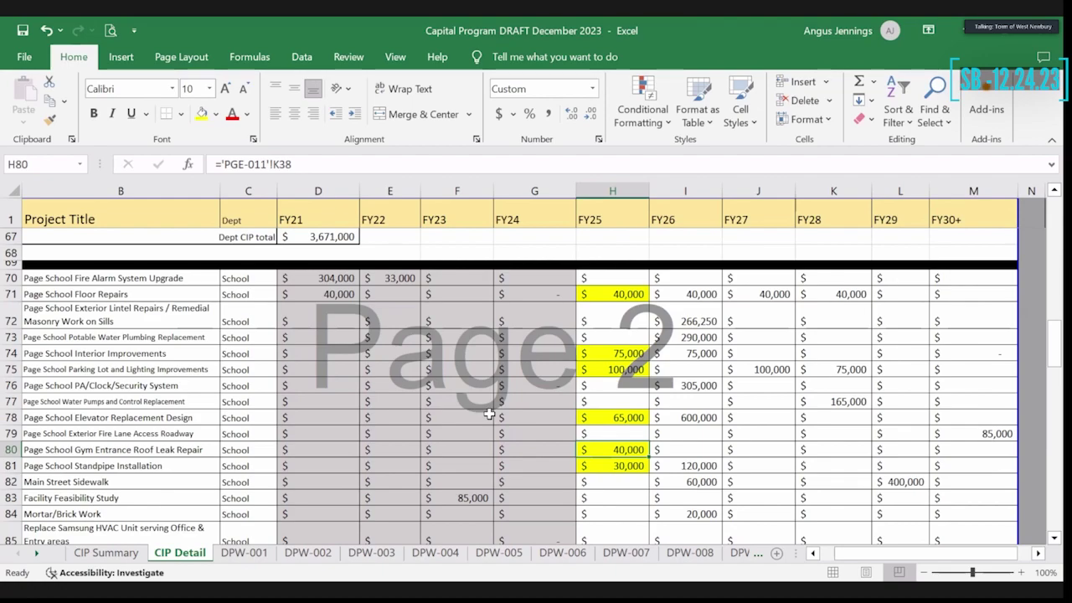
{"action": "key", "text": "Down"}
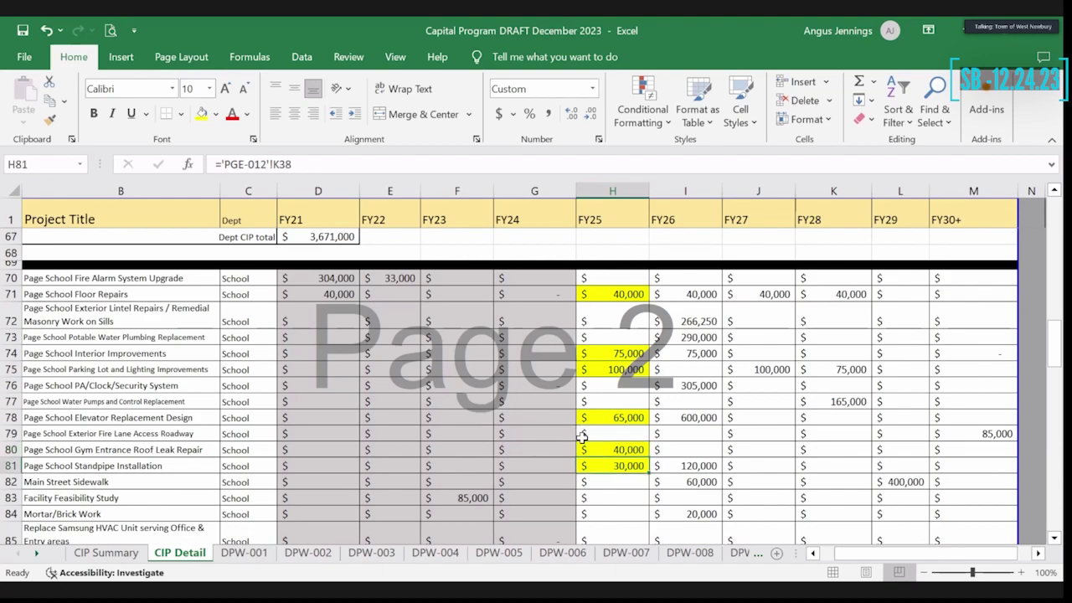
Examine the highlighted FY25 cost for the school's Internal Bus/Car/Ped Site Circulation Improvements
{"action": "scroll", "coordinate": [581, 436], "scroll_direction": "down", "scroll_amount": 5}
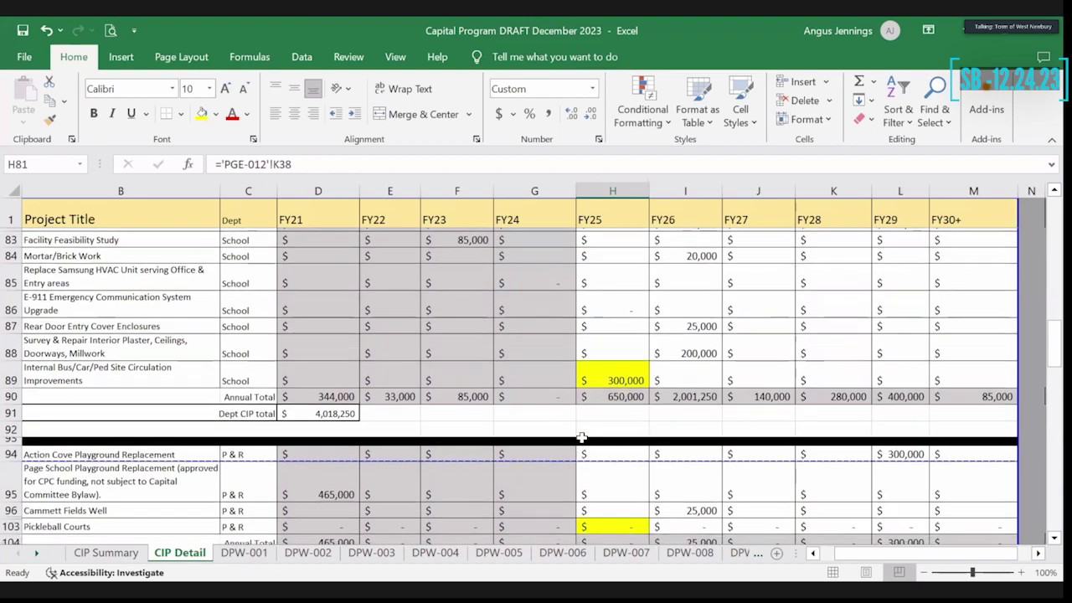
{"action": "scroll", "coordinate": [581, 436], "scroll_direction": "up", "scroll_amount": 2}
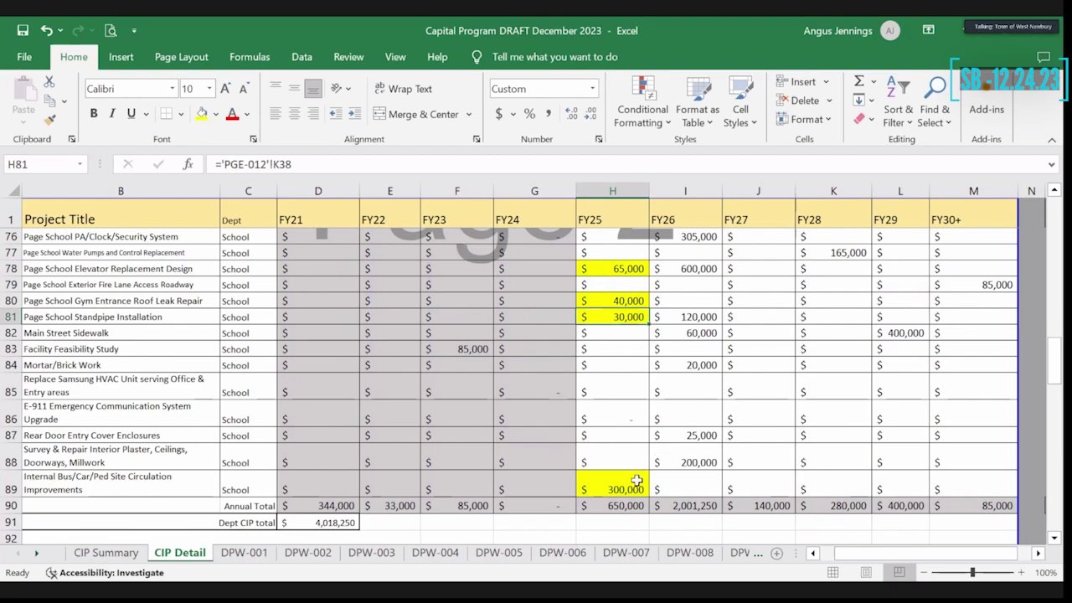
{"action": "left_click", "coordinate": [636, 481]}
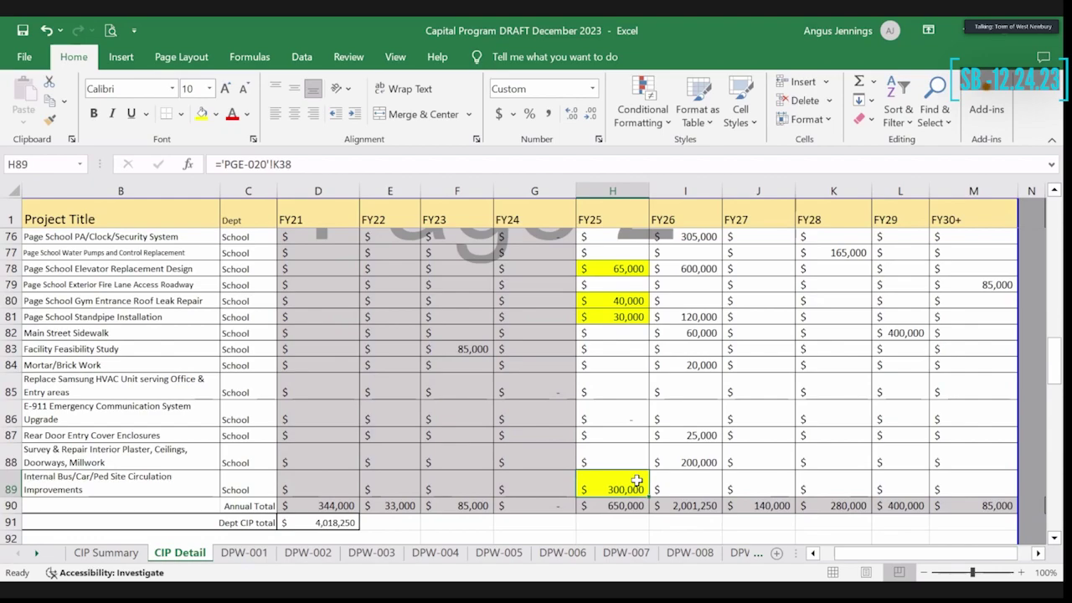
Examine the highlighted FY25 entry for Pickleball Courts in the Parks & Rec section
{"action": "scroll", "coordinate": [636, 481], "scroll_direction": "down", "scroll_amount": 3}
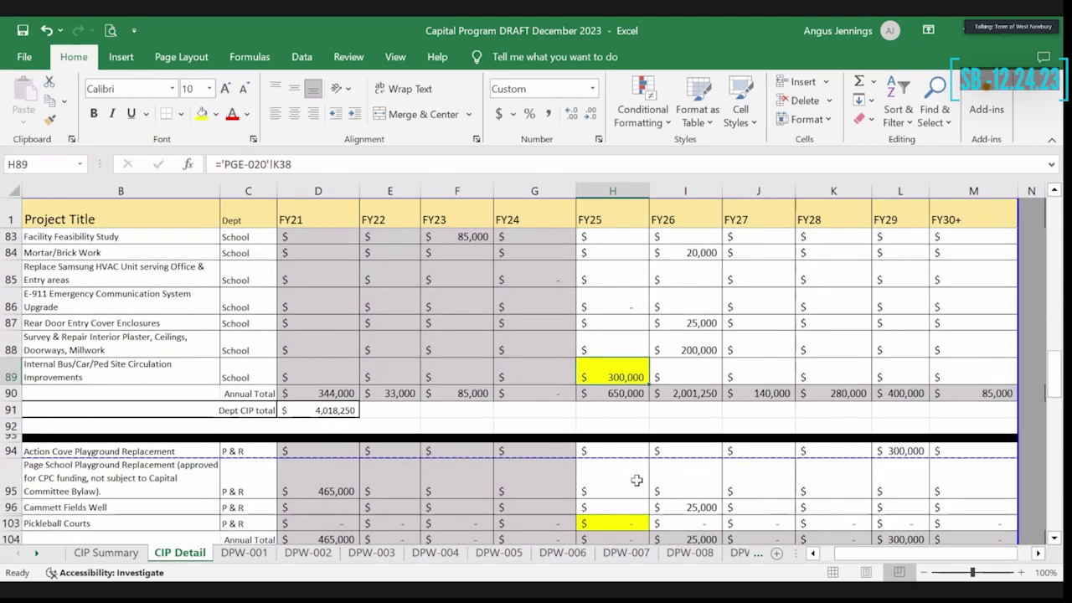
{"action": "scroll", "coordinate": [637, 481], "scroll_direction": "down", "scroll_amount": 2}
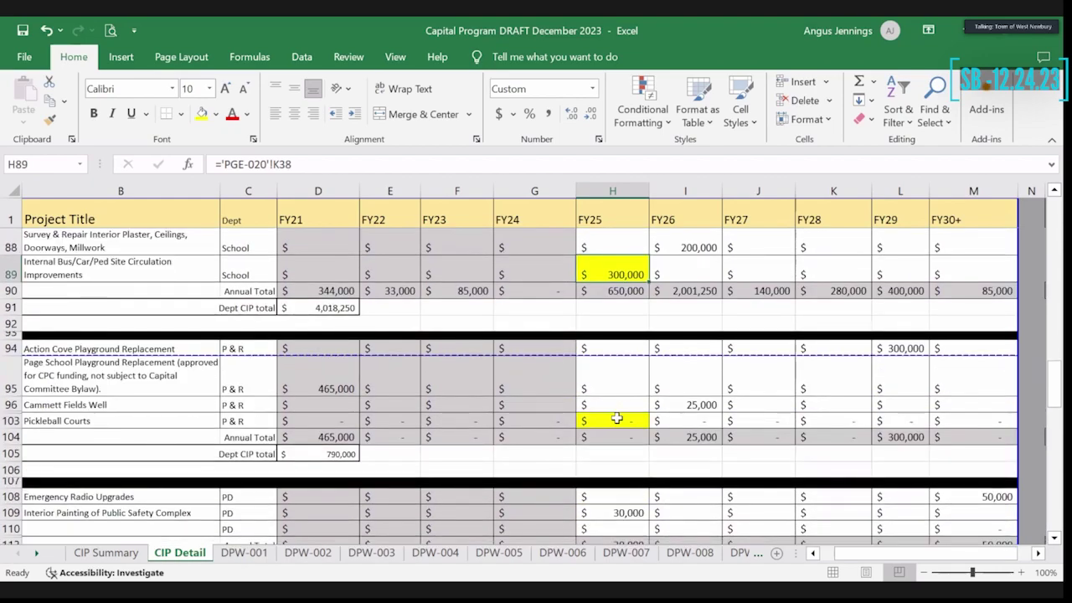
{"action": "left_click", "coordinate": [616, 419]}
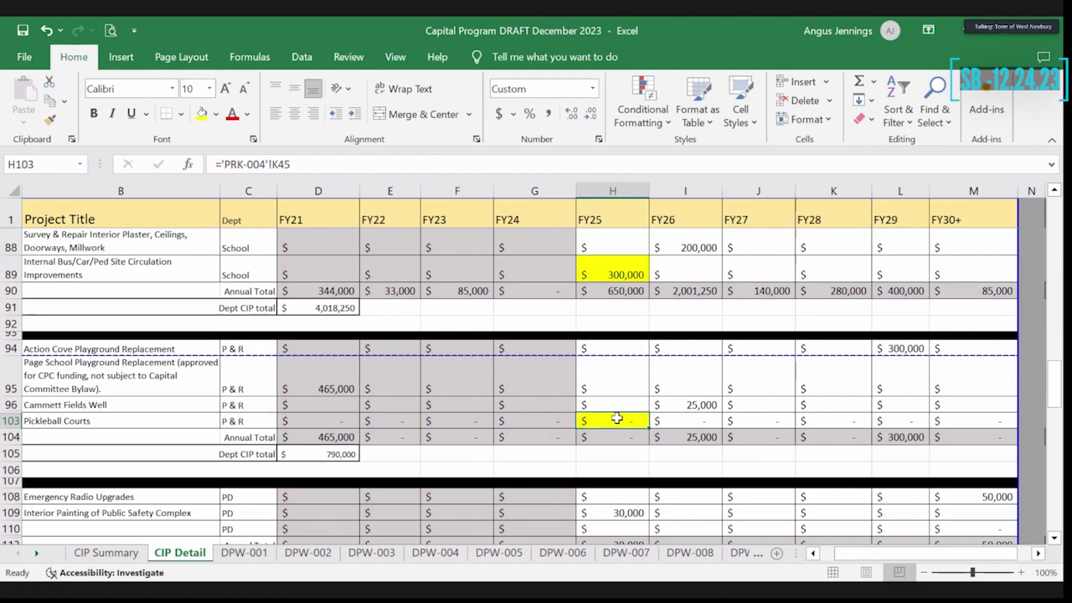
Review the FY25 entries in the Police, Council on Aging and Water sections, and return to the start of the project list
{"action": "scroll", "coordinate": [616, 418], "scroll_direction": "down", "scroll_amount": 1}
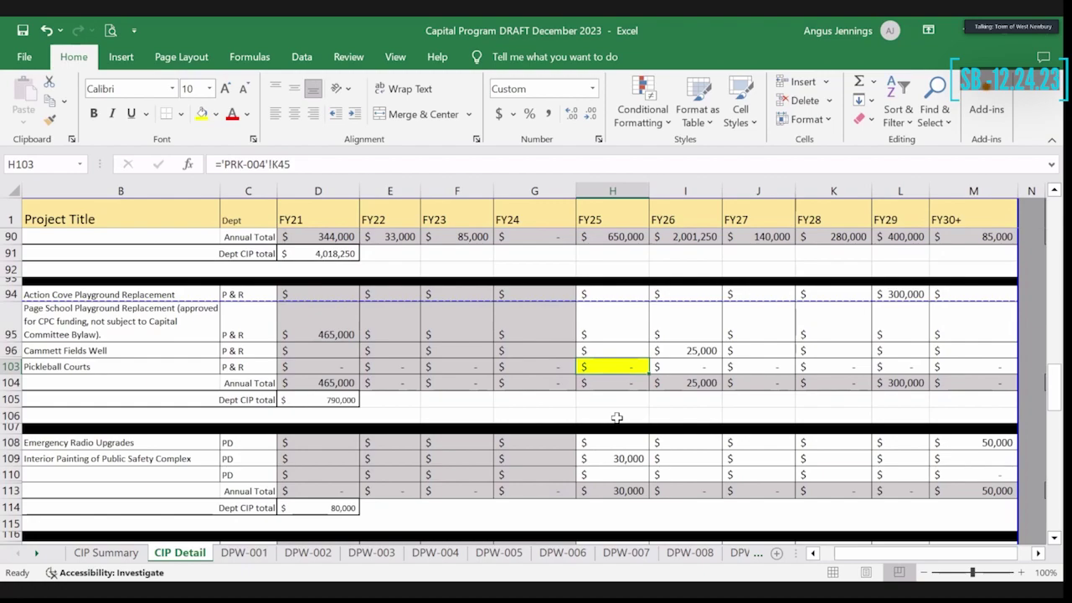
{"action": "scroll", "coordinate": [616, 417], "scroll_direction": "down", "scroll_amount": 1}
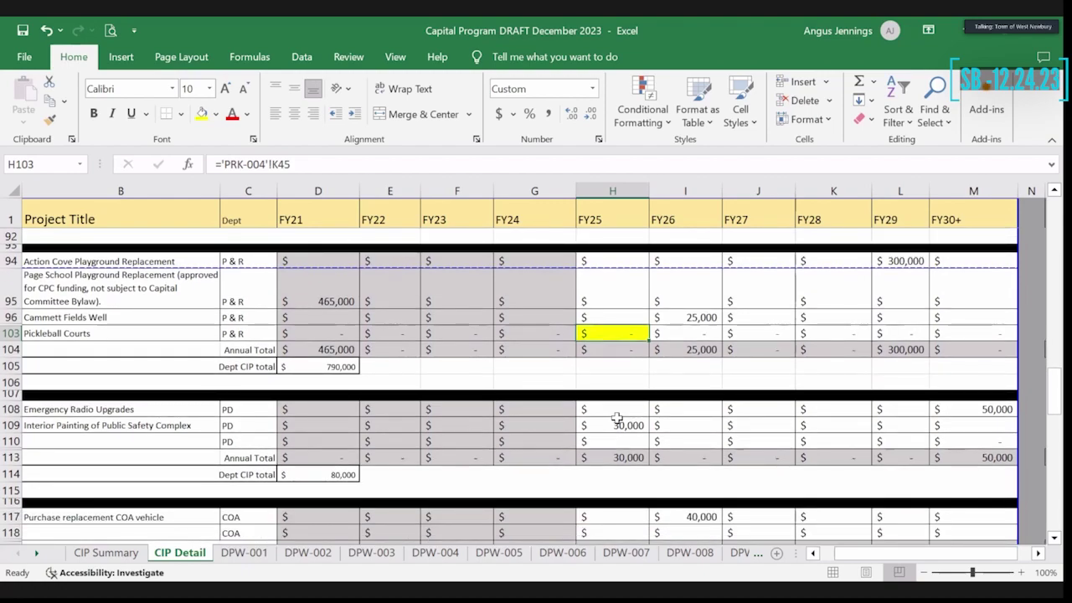
{"action": "scroll", "coordinate": [616, 417], "scroll_direction": "down", "scroll_amount": 5}
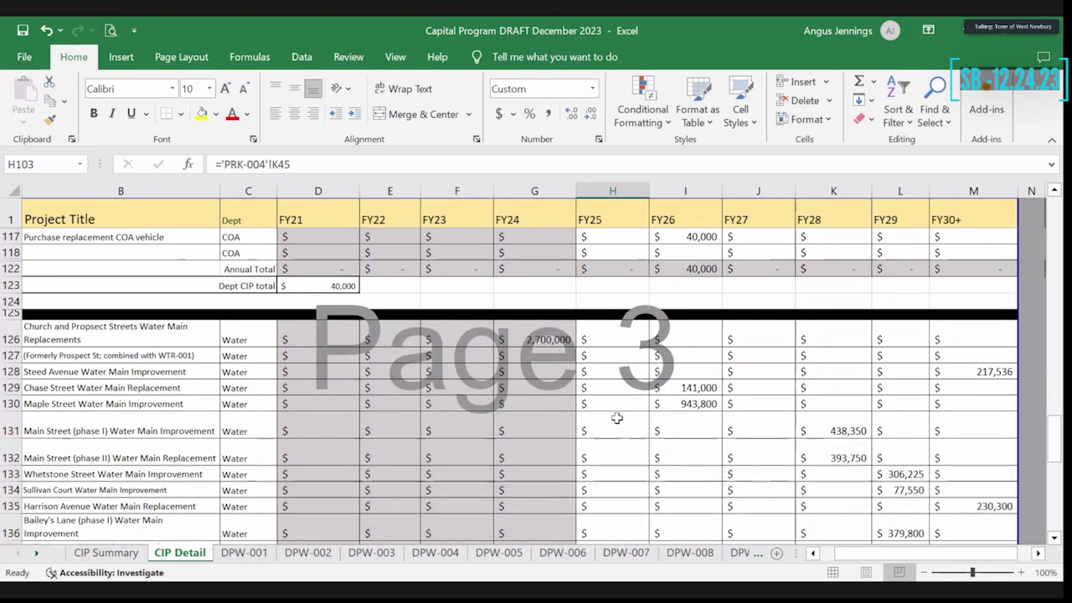
{"action": "scroll", "coordinate": [616, 417], "scroll_direction": "down", "scroll_amount": 8}
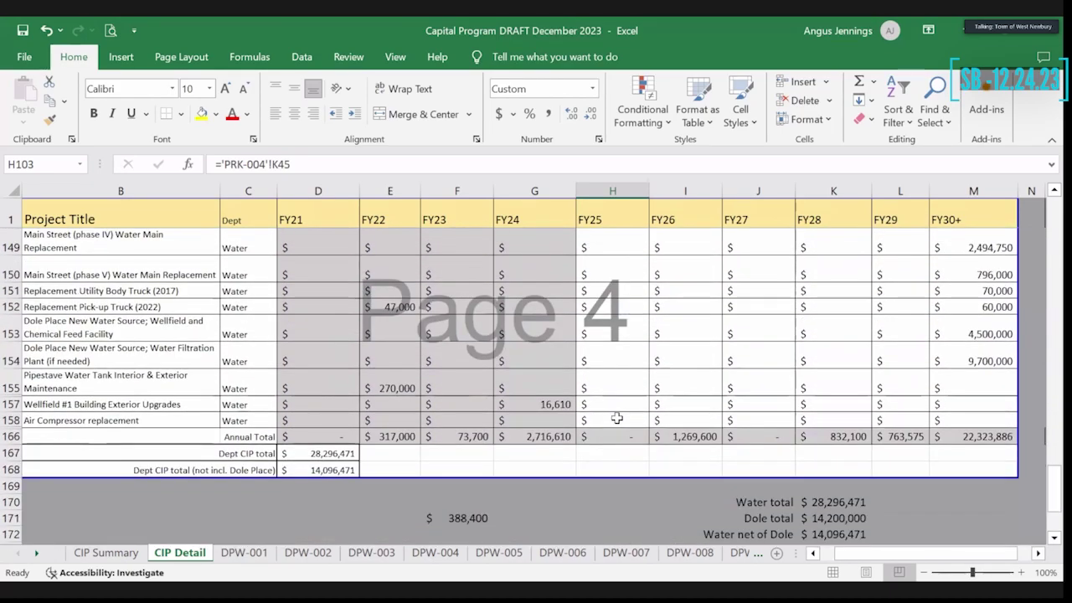
{"action": "scroll", "coordinate": [617, 417], "scroll_direction": "up", "scroll_amount": 20}
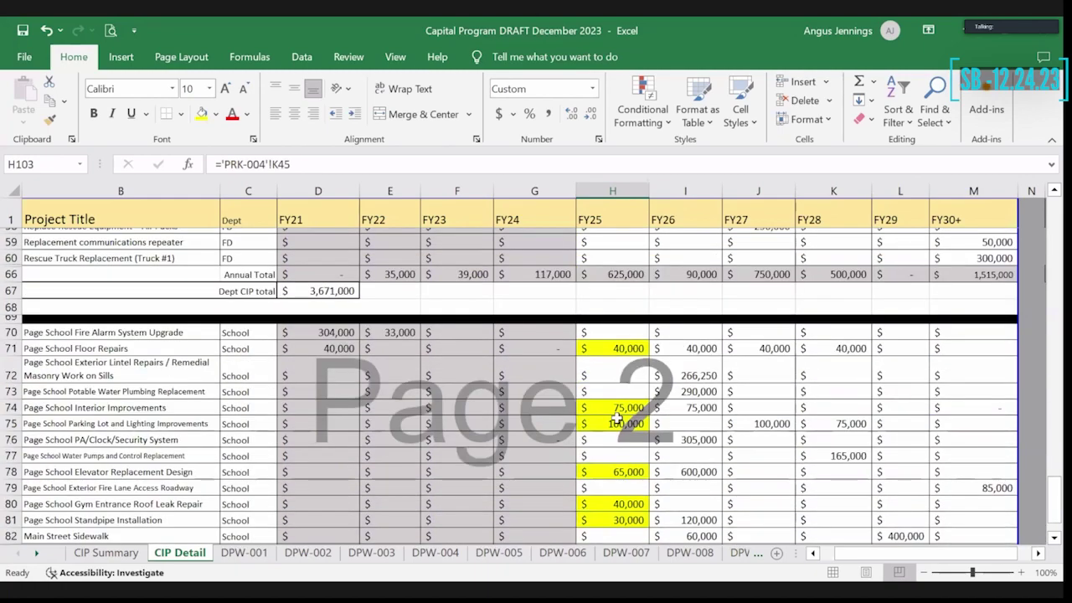
{"action": "scroll", "coordinate": [617, 417], "scroll_direction": "up", "scroll_amount": 15}
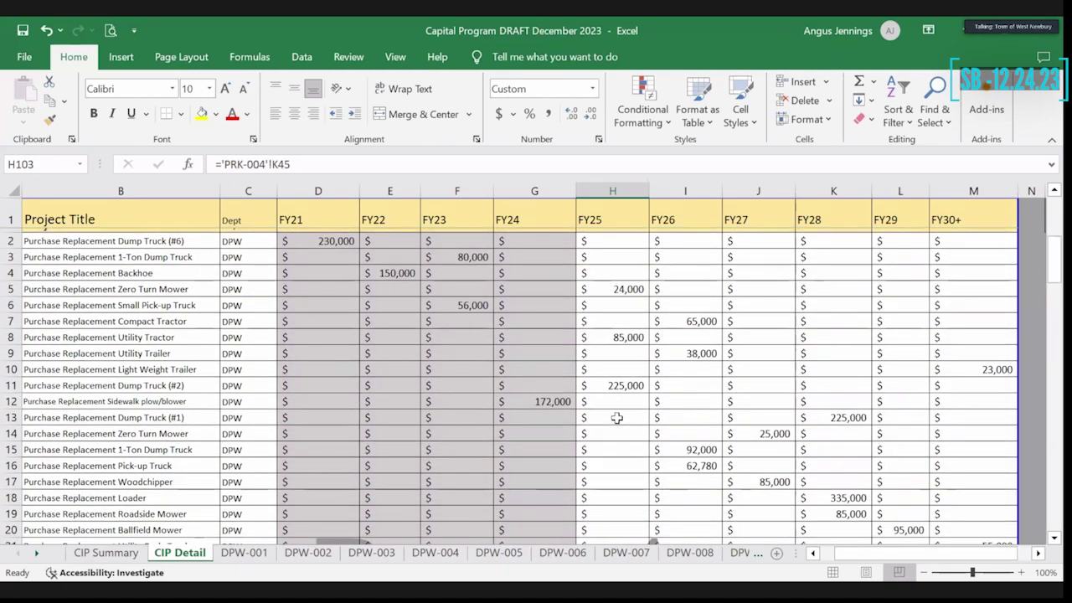
{"action": "scroll", "coordinate": [616, 417], "scroll_direction": "down", "scroll_amount": 1}
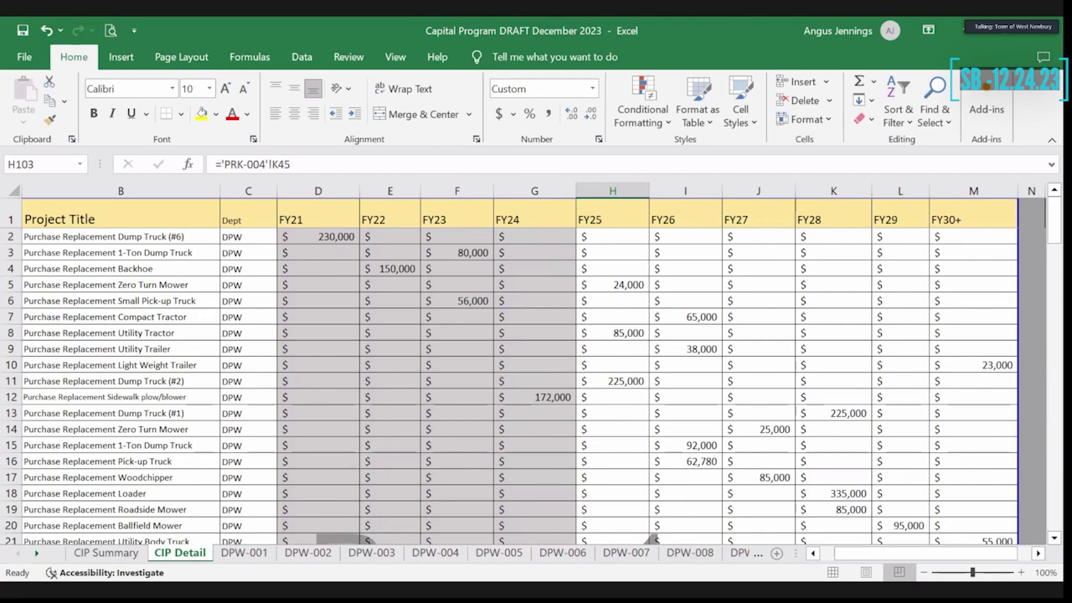
Examine the department costs on the CIP Summary sheet, leaving the FY25 Town Departments formula in H12 unedited
{"action": "left_click", "coordinate": [111, 553]}
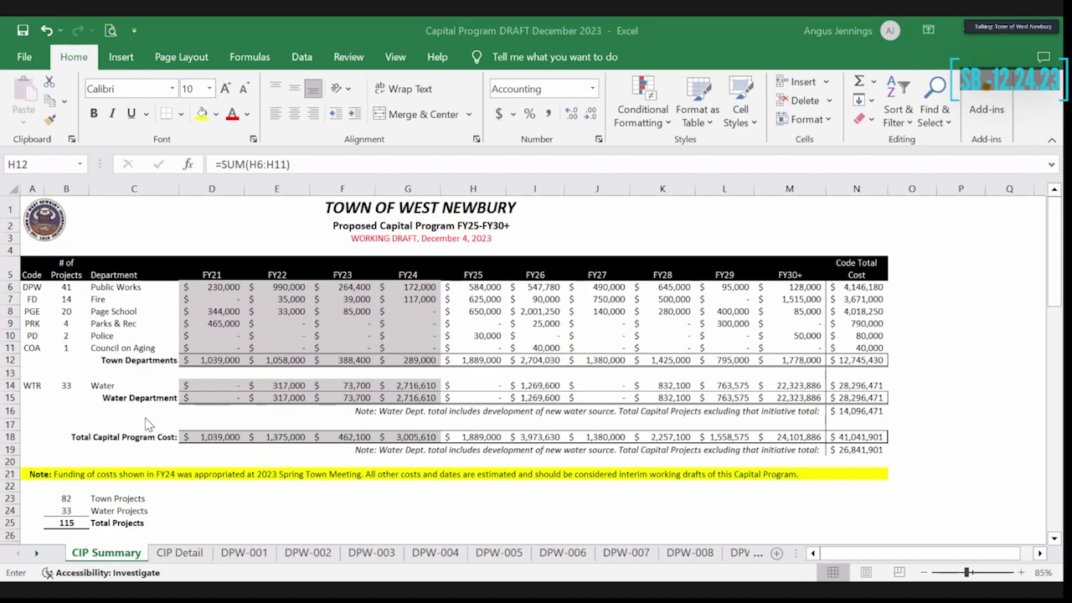
{"action": "key", "text": "Escape"}
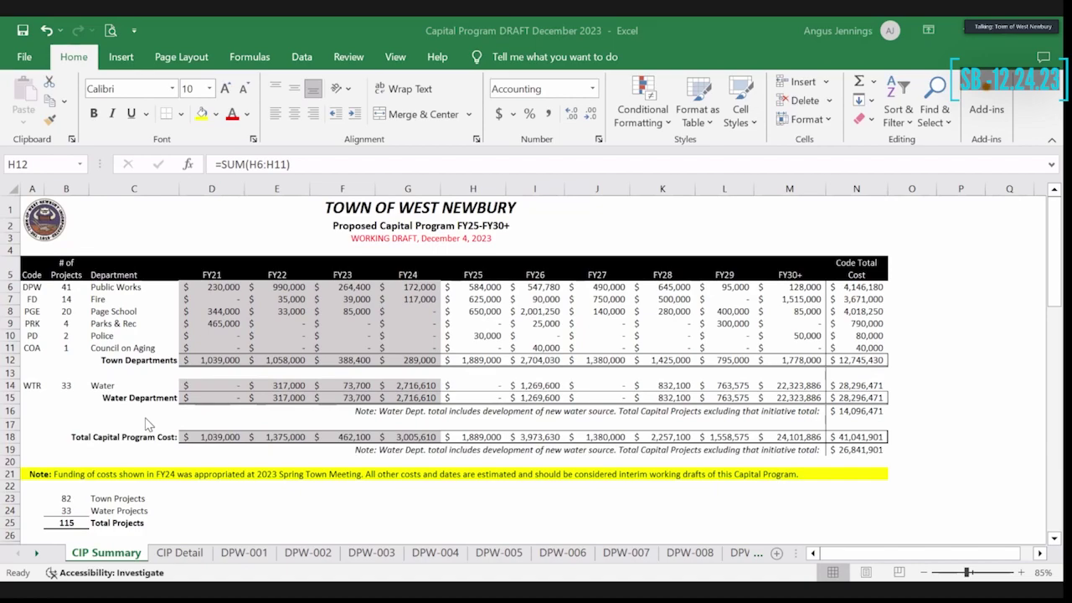
{"action": "type", "text": "="}
{"action": "key", "text": "Escape"}
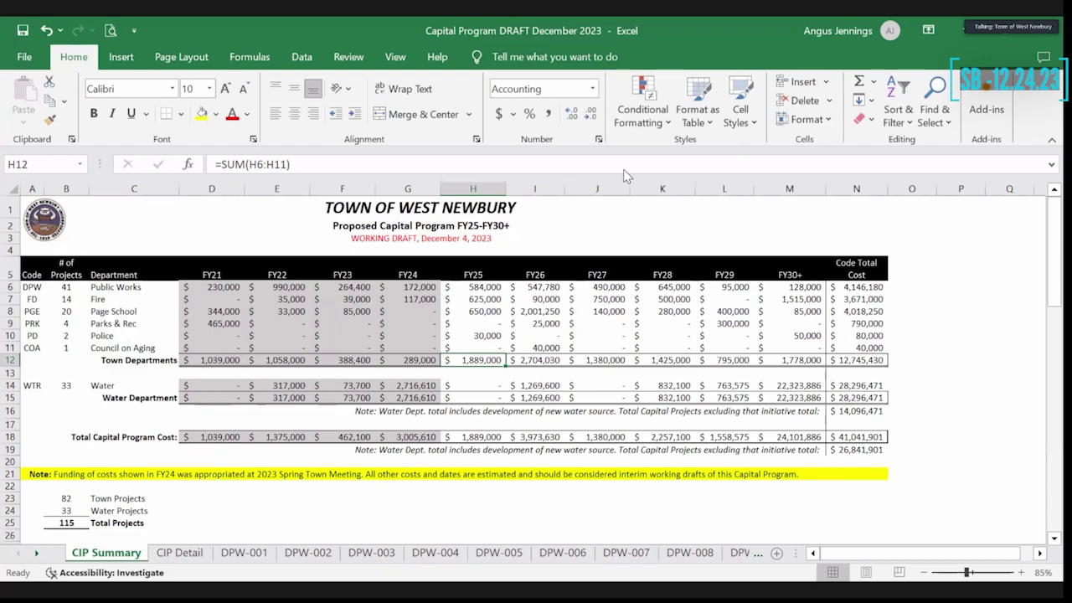
Return to the CIP Detail sheet and review the DPW equipment and building projects by fiscal year
{"action": "left_click", "coordinate": [180, 553]}
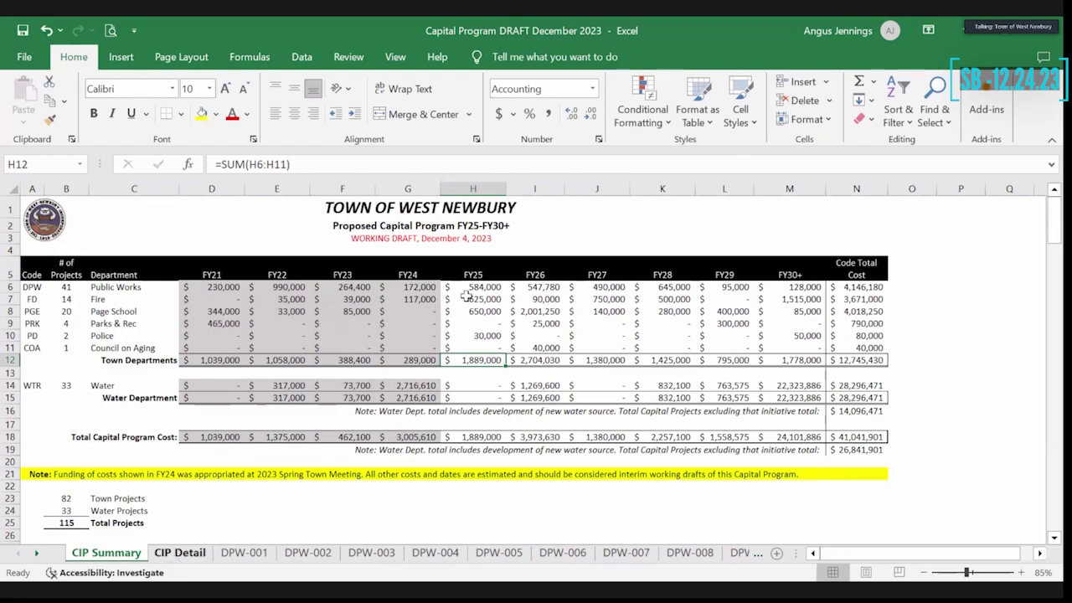
{"action": "scroll", "coordinate": [435, 376], "scroll_direction": "right", "scroll_amount": 2}
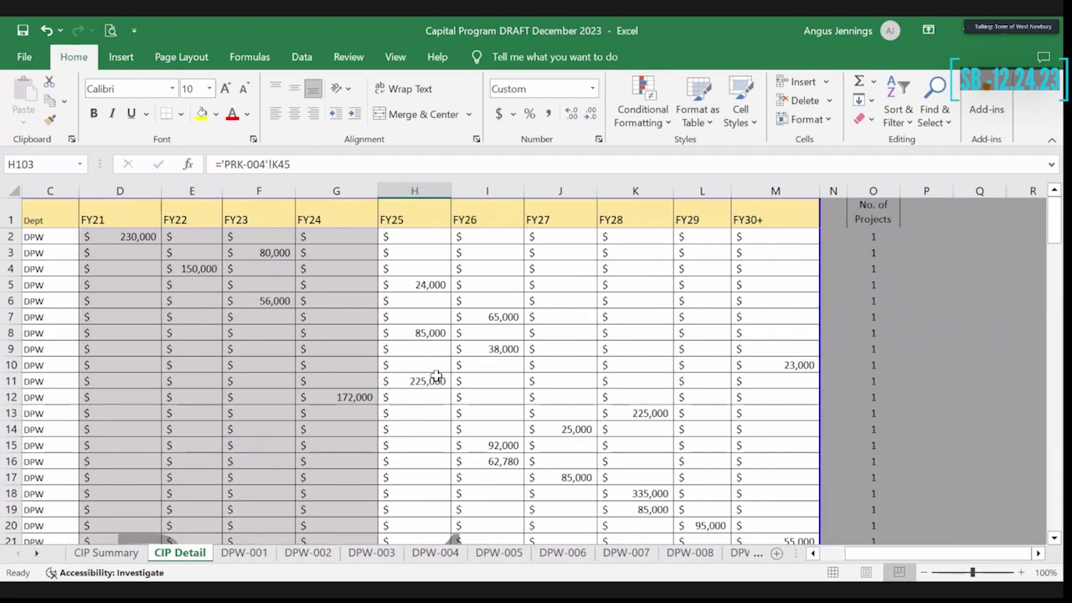
{"action": "scroll", "coordinate": [435, 376], "scroll_direction": "left", "scroll_amount": 2}
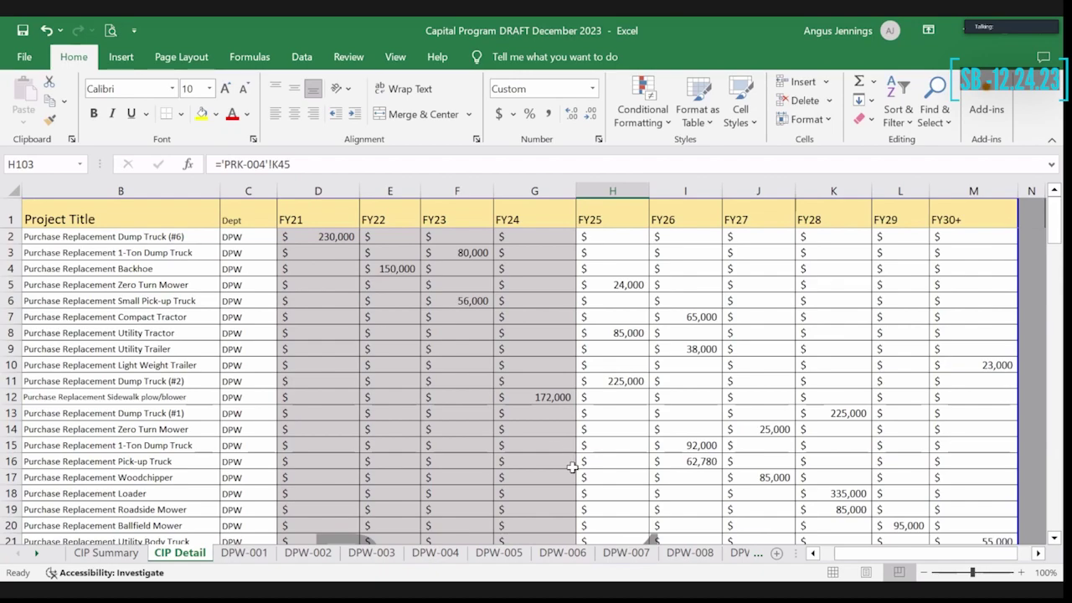
{"action": "scroll", "coordinate": [571, 466], "scroll_direction": "down", "scroll_amount": 4}
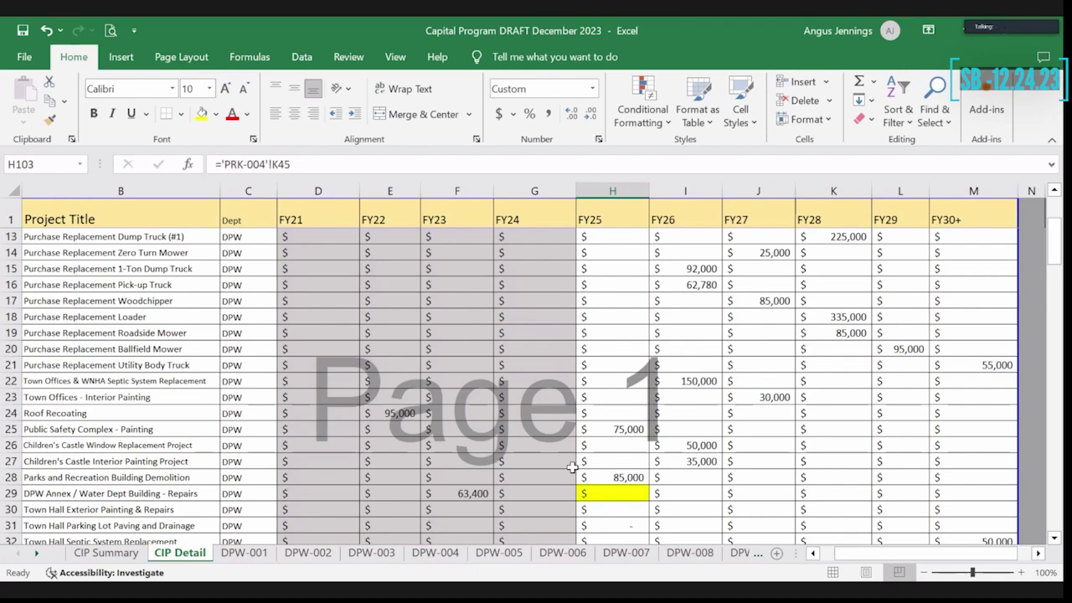
{"action": "scroll", "coordinate": [571, 466], "scroll_direction": "up", "scroll_amount": 3}
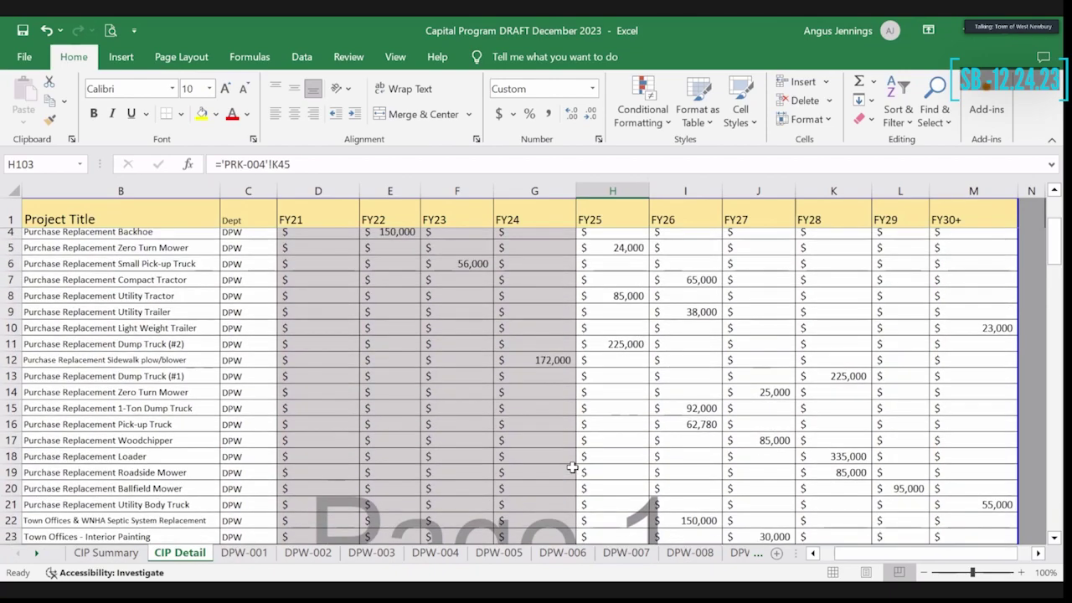